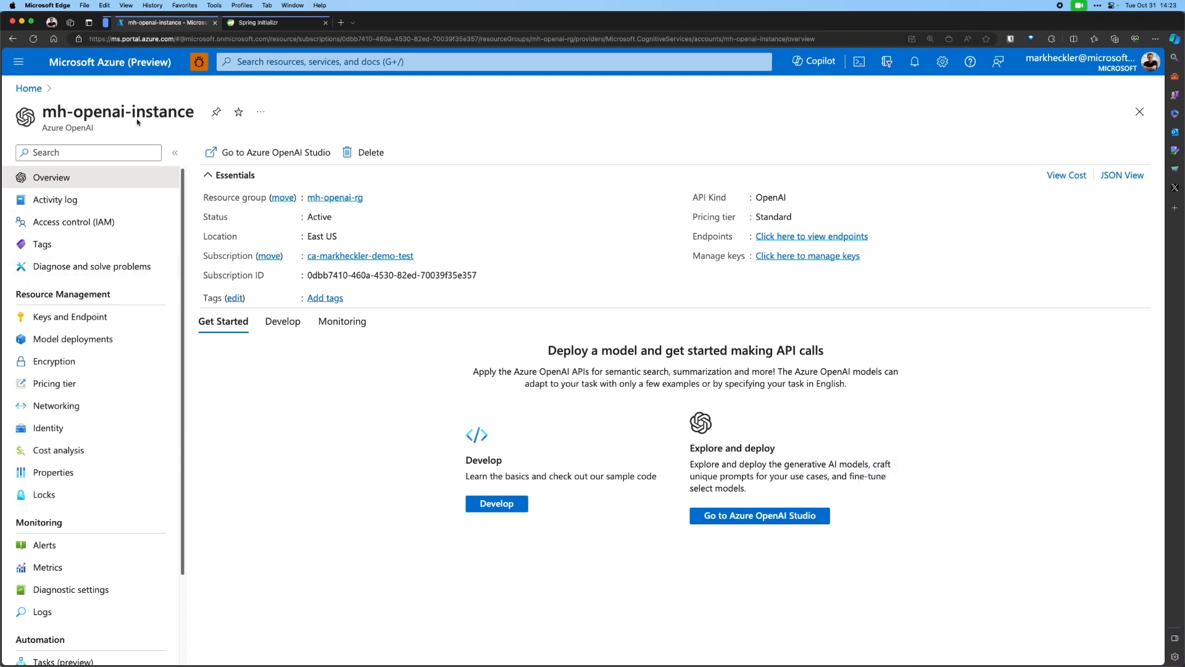
Switch from the Azure OpenAI overview to the Spring Initializr browser tab
{"action": "left_click", "coordinate": [276, 23]}
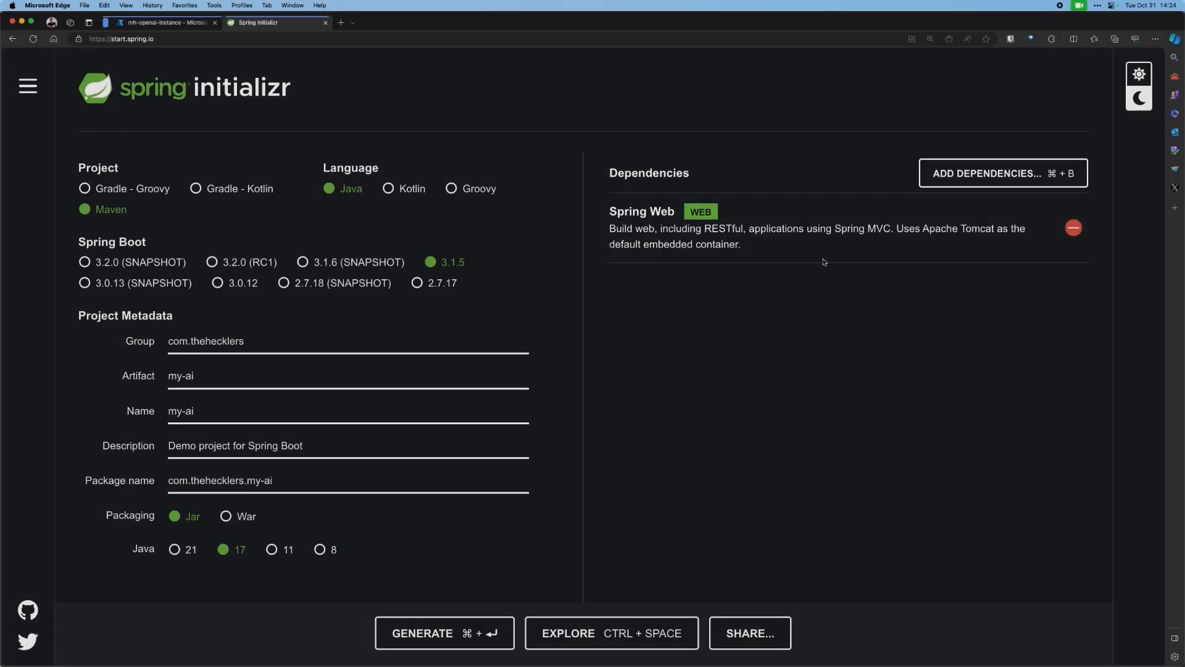
Generate and save my-ai.zip from Spring Initializr, then switch to the Terminal application
{"action": "left_click", "coordinate": [445, 633]}
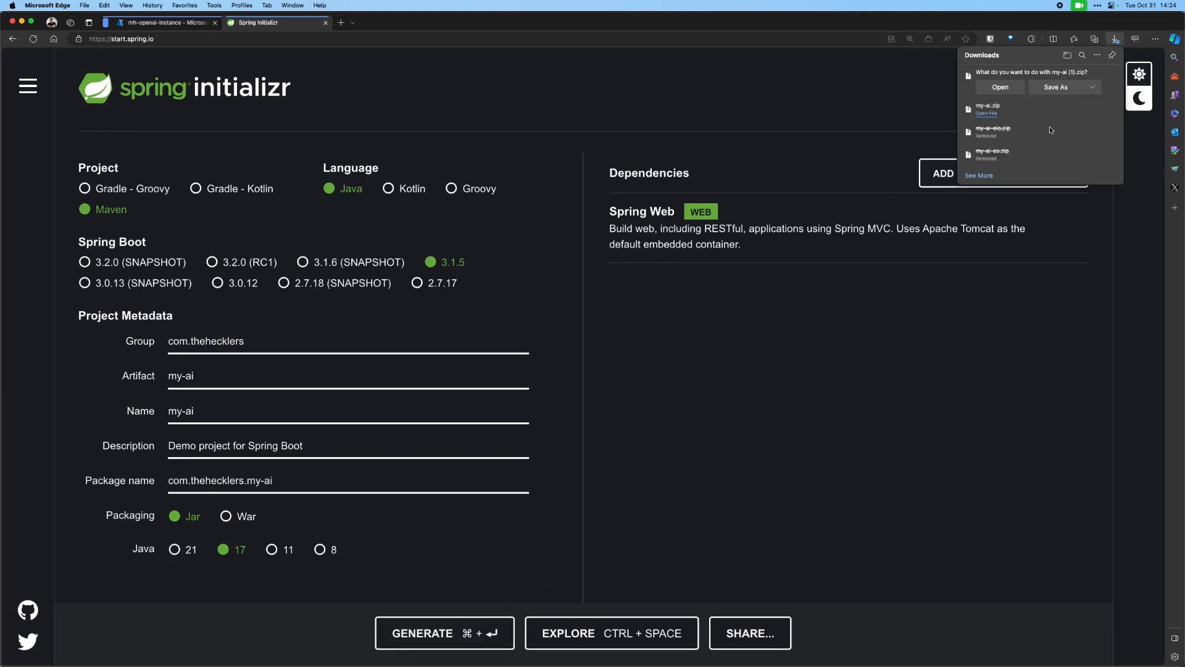
{"action": "left_click", "coordinate": [1093, 91]}
{"action": "key", "text": "super+Tab"}
{"action": "key", "text": "super+Tab"}
{"action": "key", "text": "super+Tab"}
{"action": "key", "text": "super+Tab"}
{"action": "type", "text": "u"}
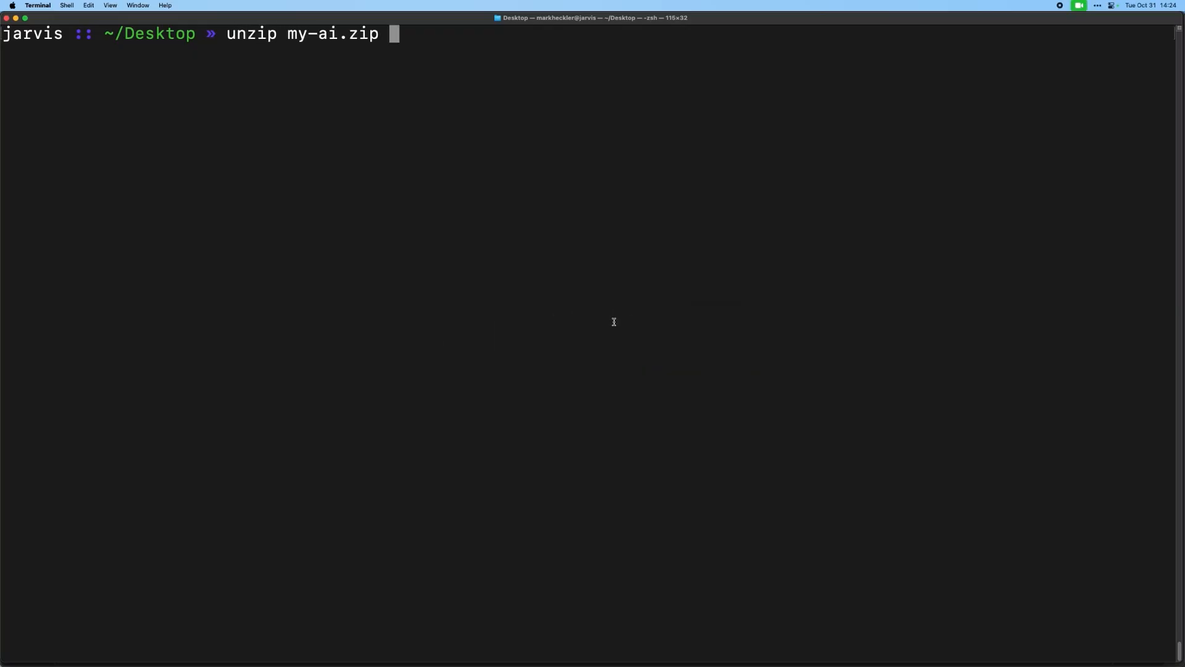
Run unzip my-ai.zip and change into the my-ai folder
{"action": "key", "text": "Return"}
{"action": "type", "text": "cd my-ai/"}
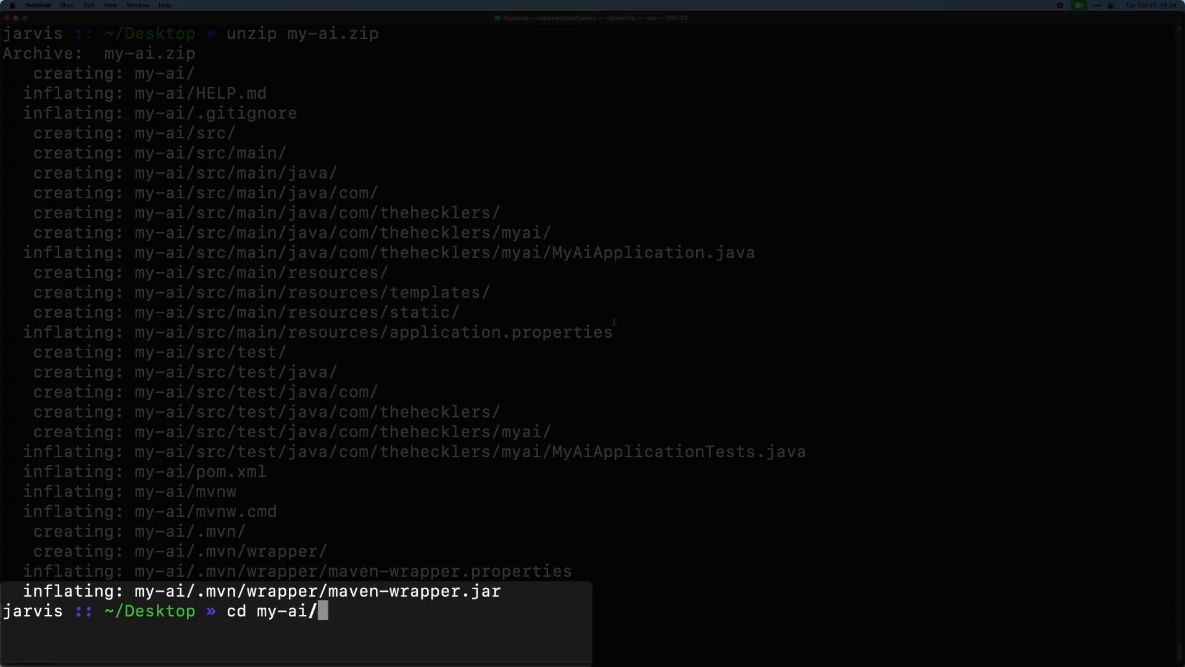
{"action": "key", "text": "Return"}
{"action": "type", "text": "c"}
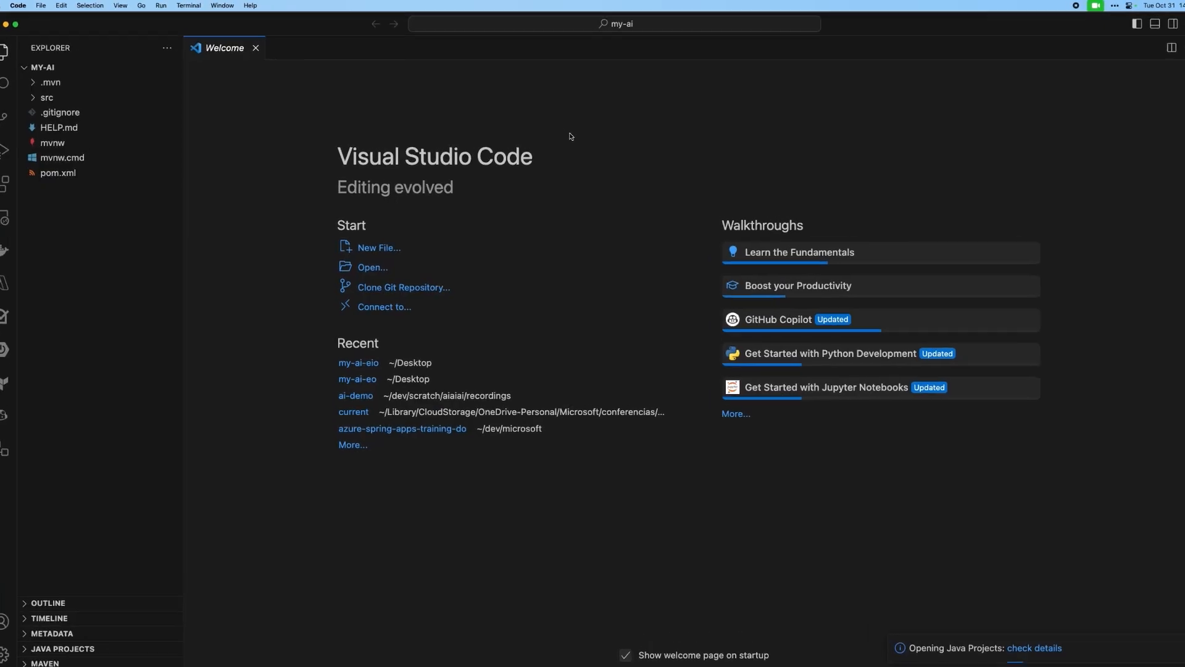
Add the spring-ai-azure-openai-spring-boot-starter 0.7.0-SNAPSHOT dependency to pom.xml and save it
{"action": "key", "text": "super+p"}
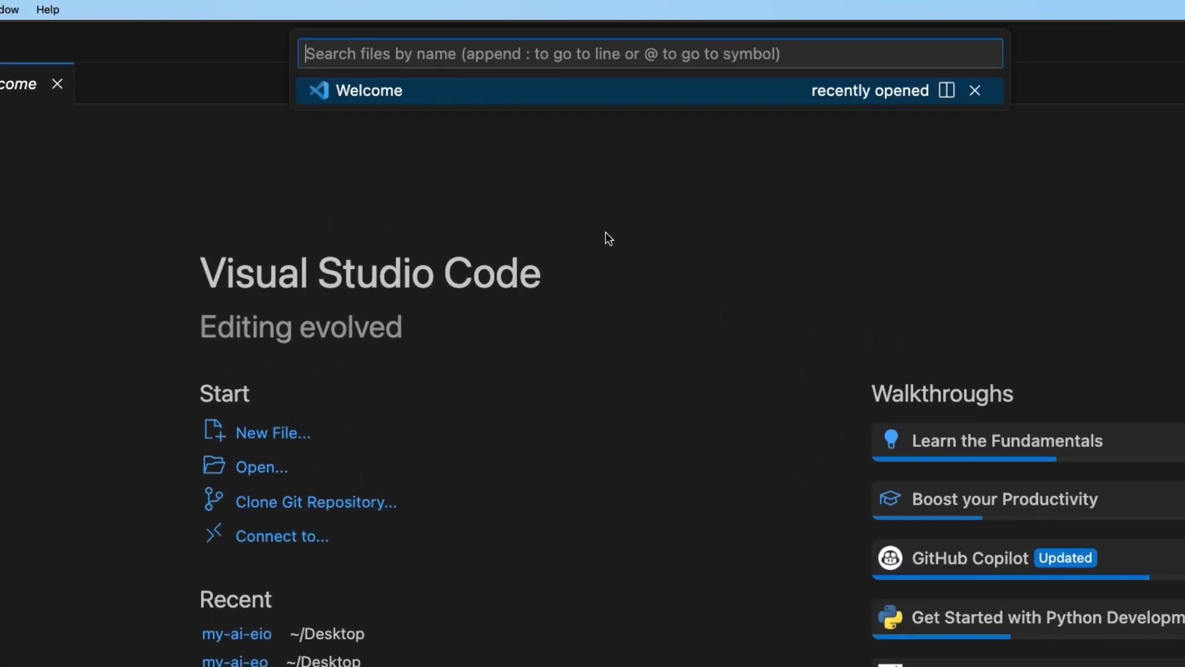
{"action": "type", "text": "pom"}
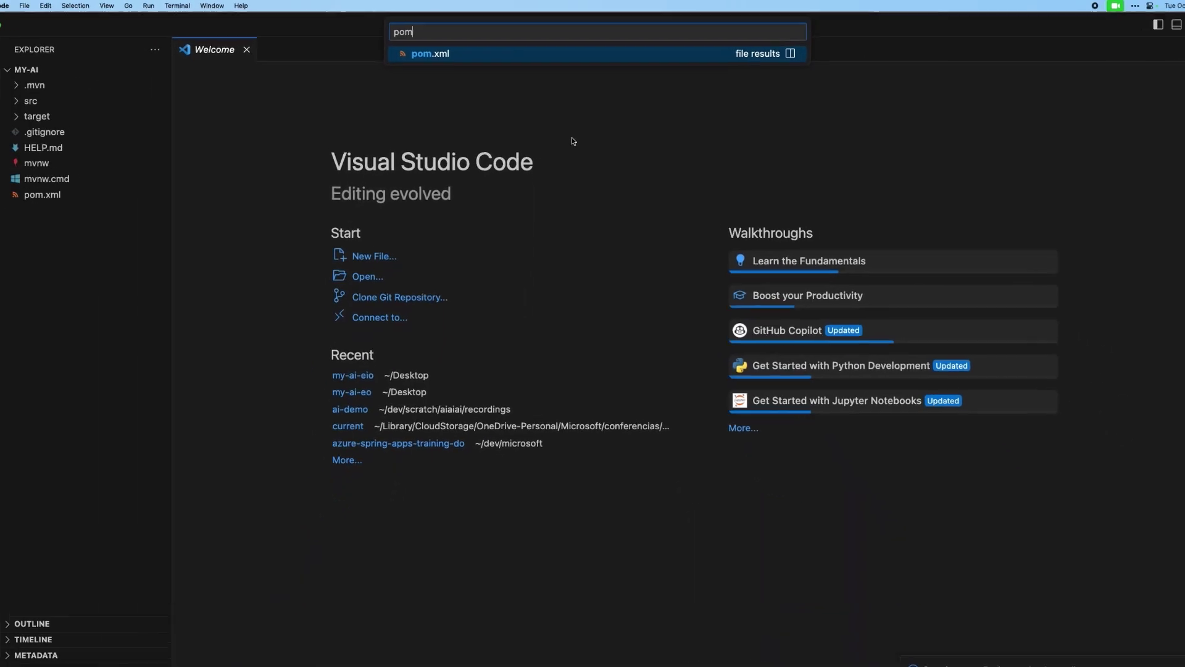
{"action": "key", "text": "Return"}
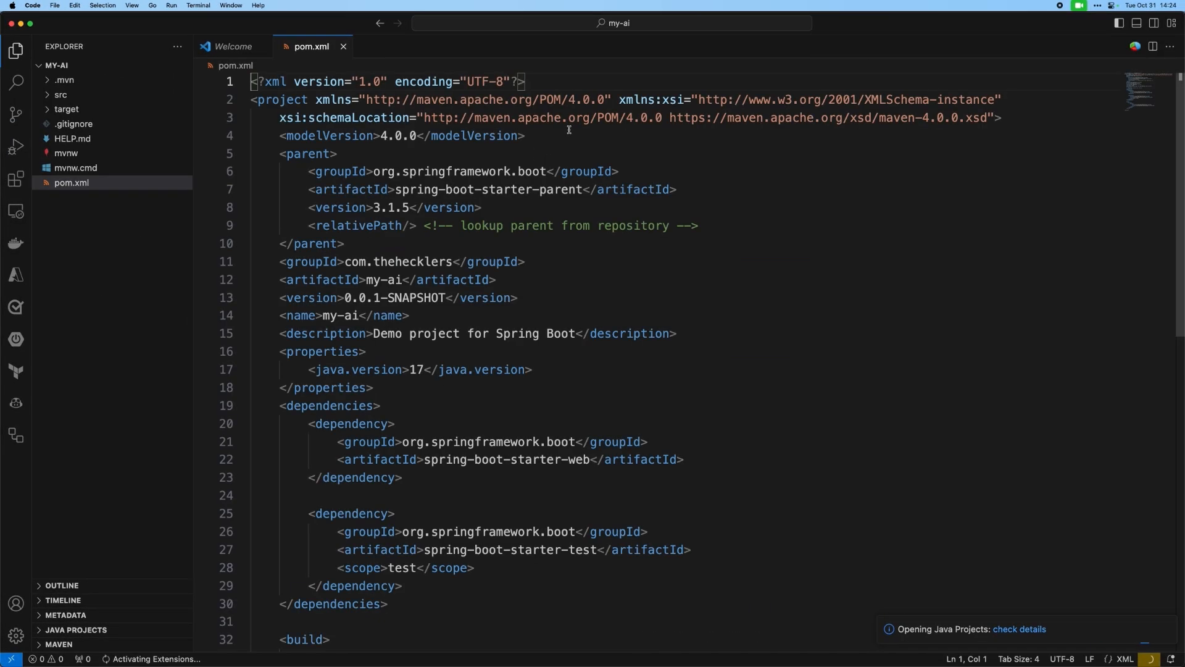
{"action": "scroll", "coordinate": [560, 198], "scroll_direction": "down", "scroll_amount": 1}
{"action": "scroll", "coordinate": [451, 437], "scroll_direction": "down", "scroll_amount": 3}
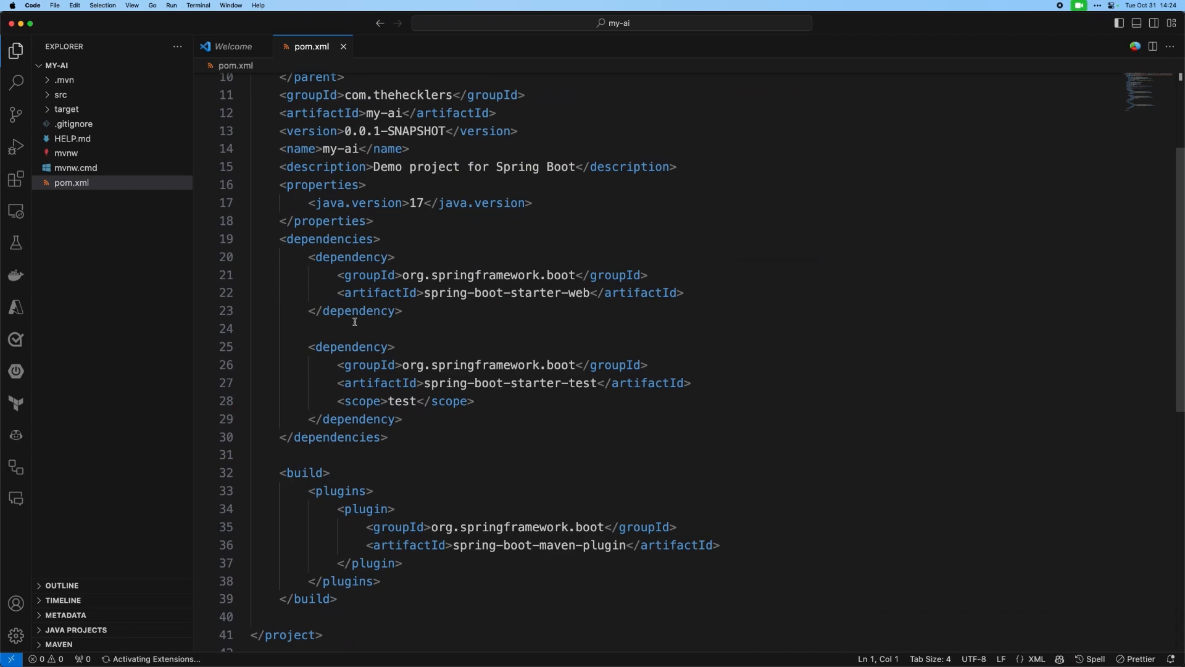
{"action": "type", "text": "<dependency>             <groupId>org.springframework.experimental.ai</groupId>             <artifactId>spring-ai-azure-openai-spring-boot-starter</artifactId>             <version>0.7.0-SNAPSHOT</version>         </dependency>"}
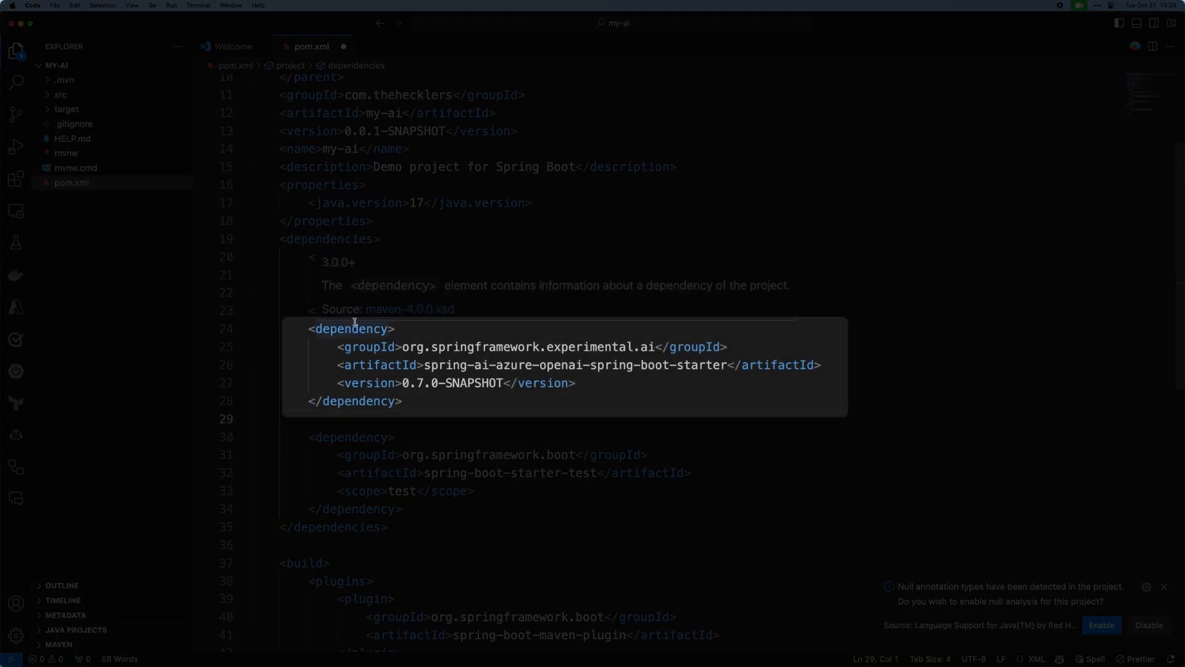
{"action": "key", "text": "BackSpace"}
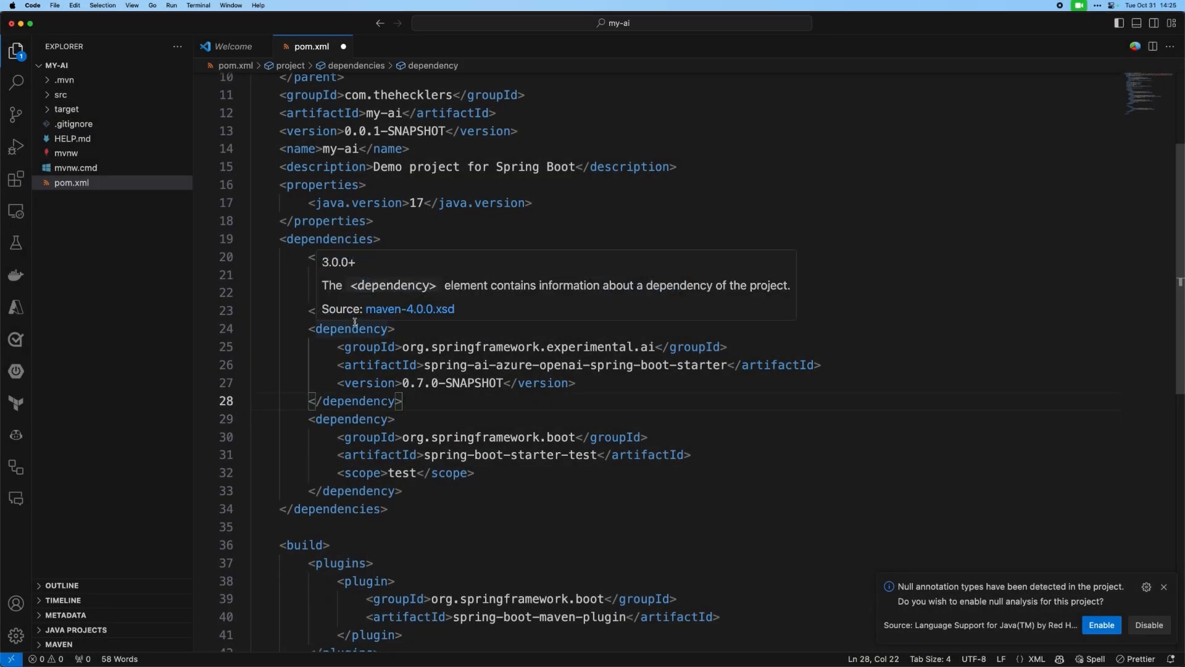
{"action": "left_click", "coordinate": [1102, 625]}
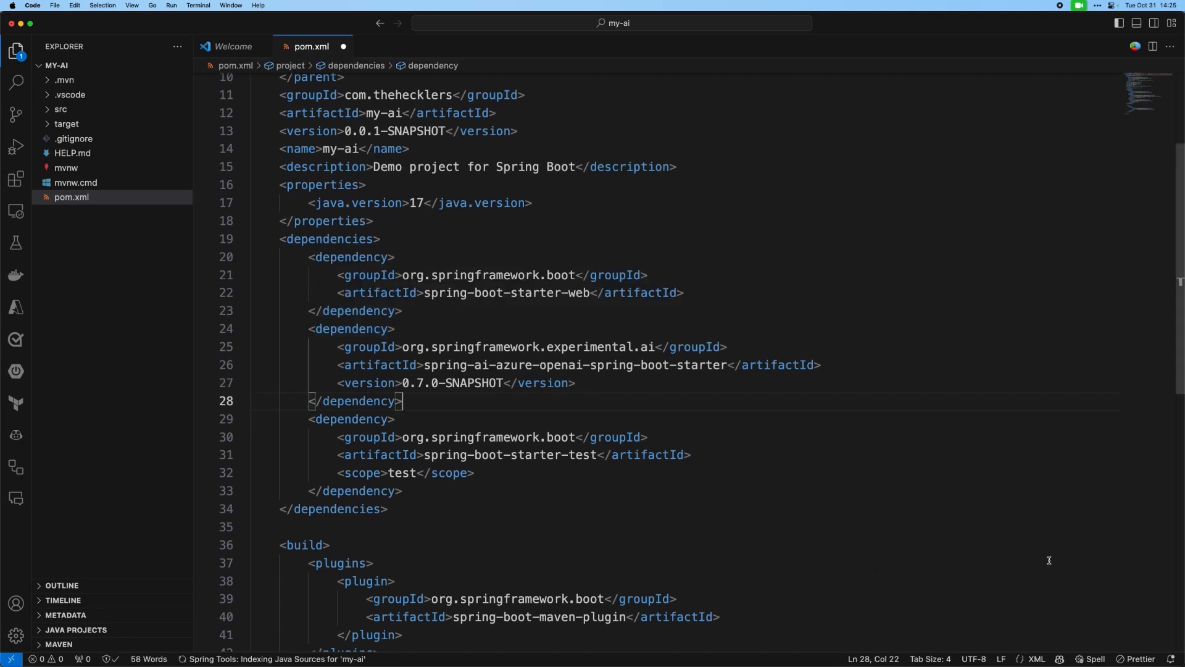
{"action": "key", "text": "super+s"}
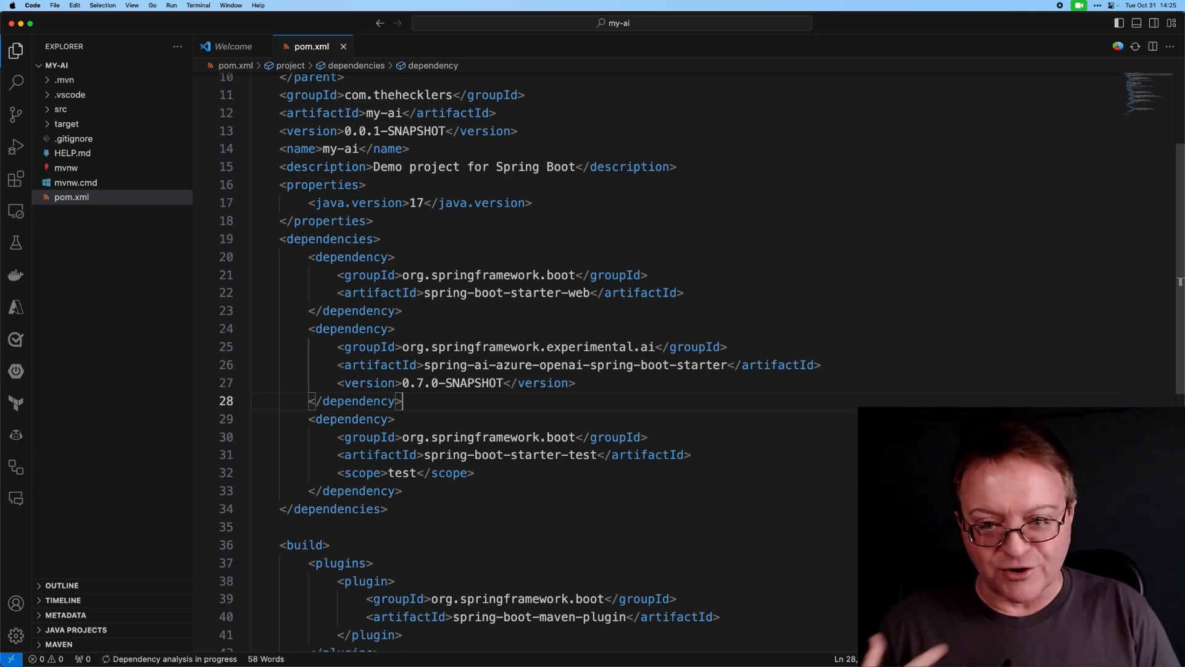
Open application.properties from the file search
{"action": "key", "text": "super+p"}
{"action": "type", "text": "app"}
{"action": "key", "text": "Return"}
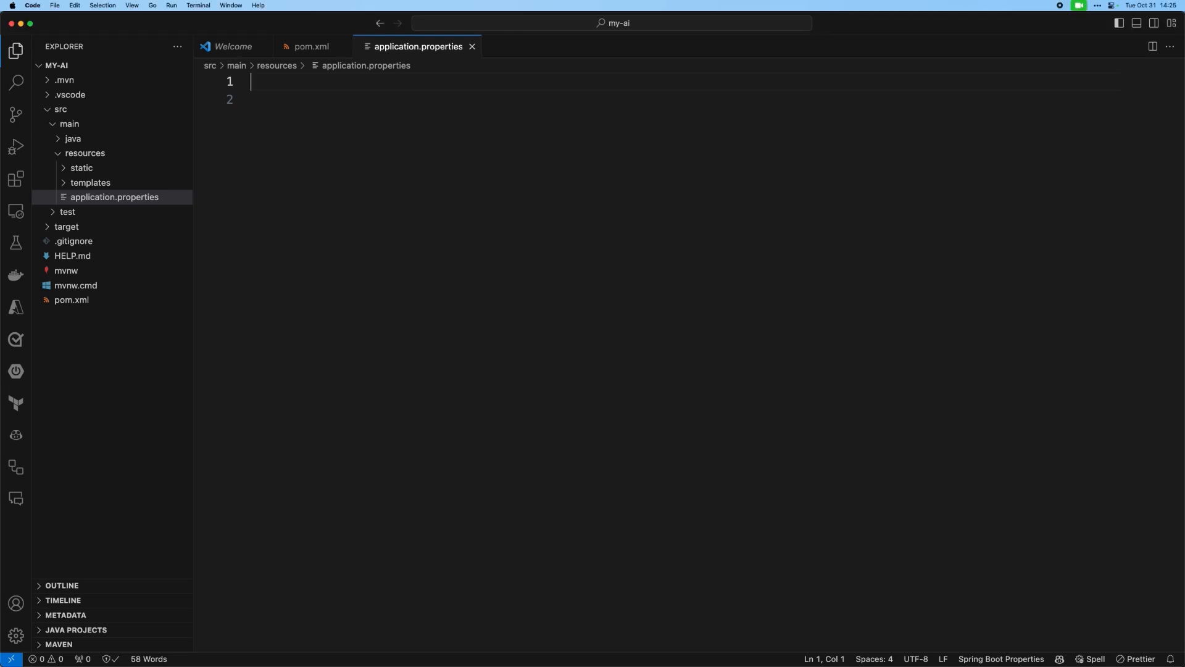
Paste the spring.ai.azure.openai api key, endpoint and model lines and comment them out
{"action": "type", "text": "spring.ai.azure.openai.api.key=<your-api-key> spring.ai.azure.openai.endpoint=<https://your-instance.openai.azure.com/> spring.ai.azure.openai.model=<your-gpt-model>"}
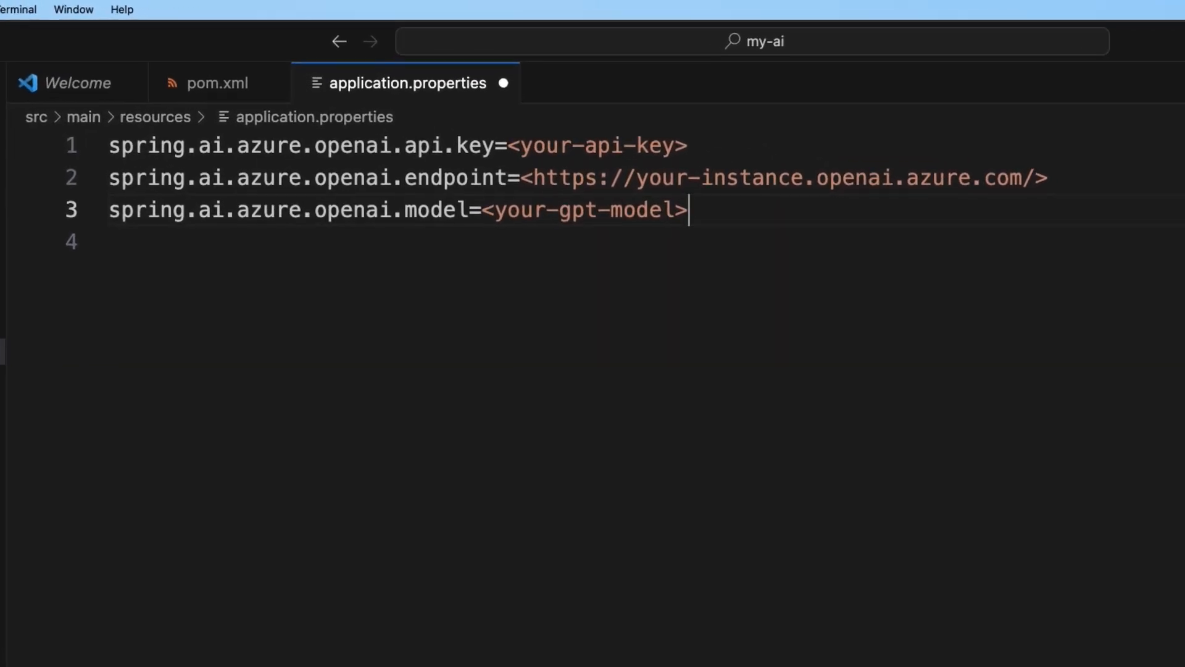
{"action": "key", "text": "Up"}
{"action": "key", "text": "Up"}
{"action": "key", "text": "super+Left"}
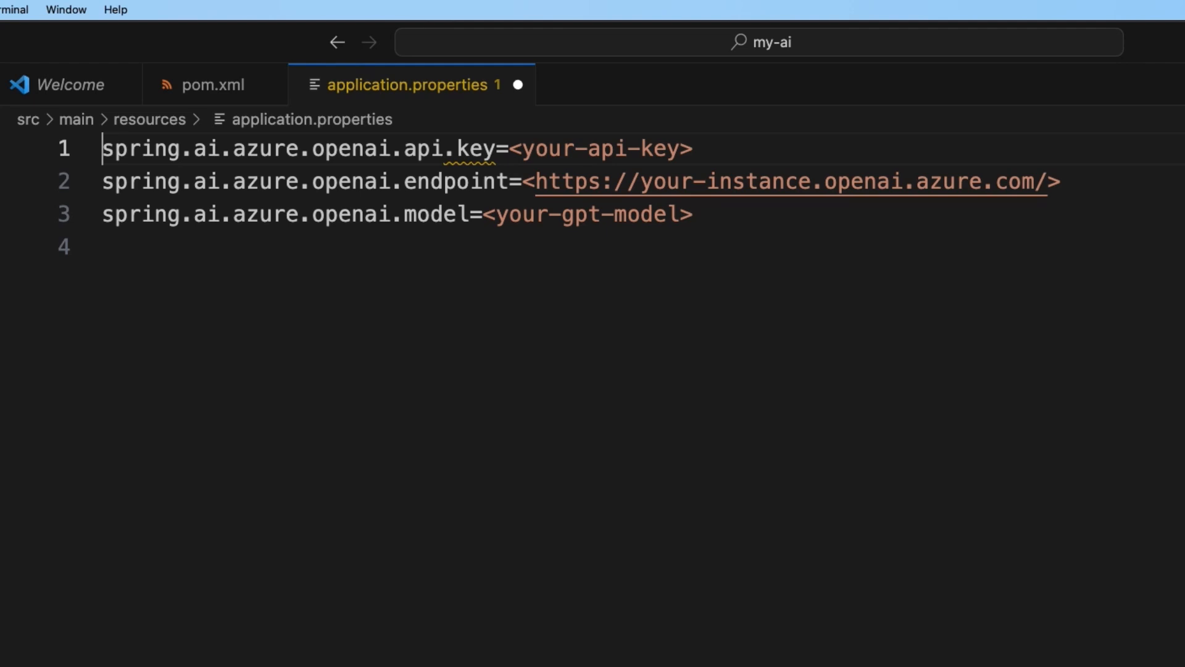
{"action": "key", "text": "super+a"}
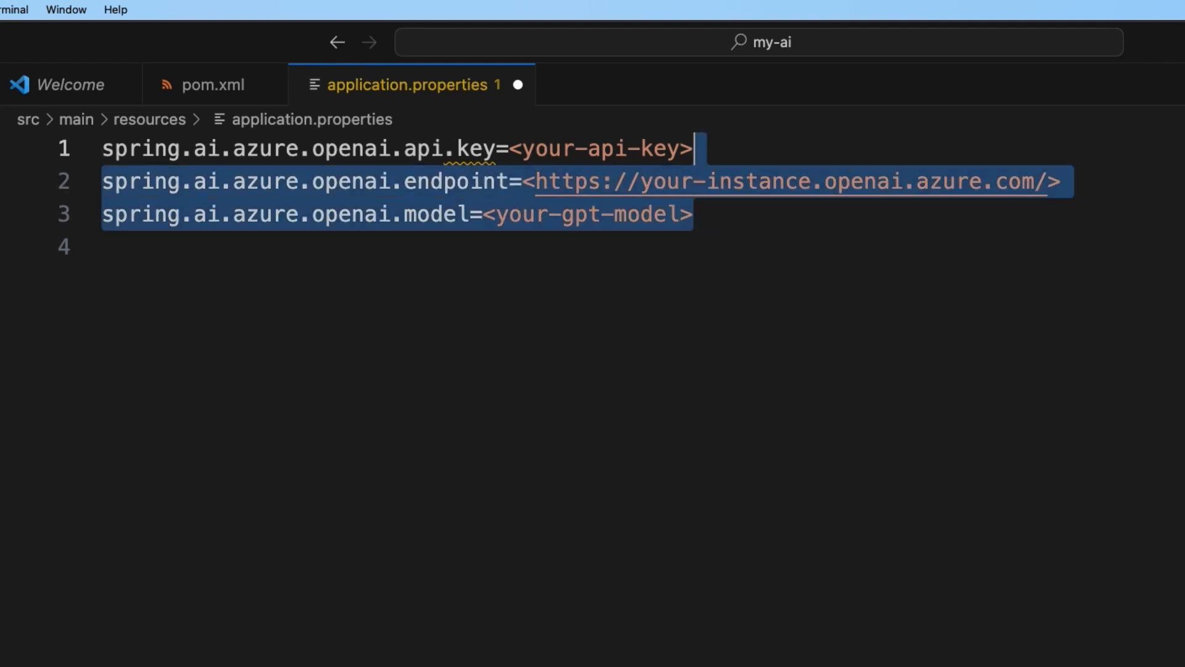
{"action": "key", "text": "super+slash"}
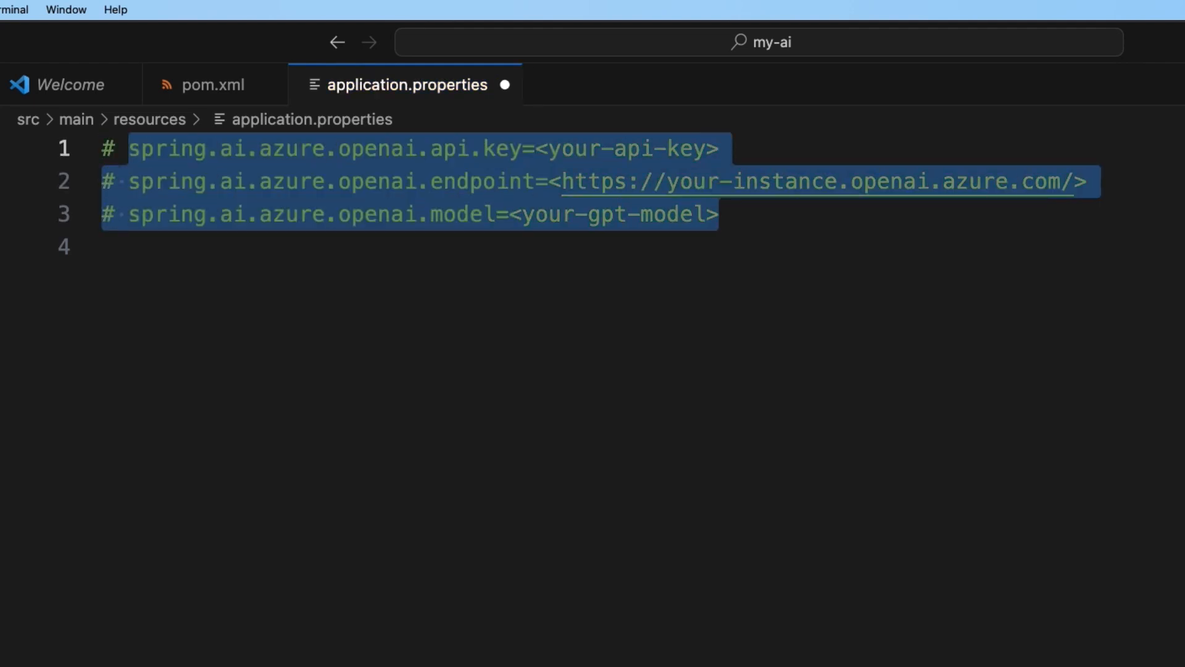
{"action": "key", "text": "Right"}
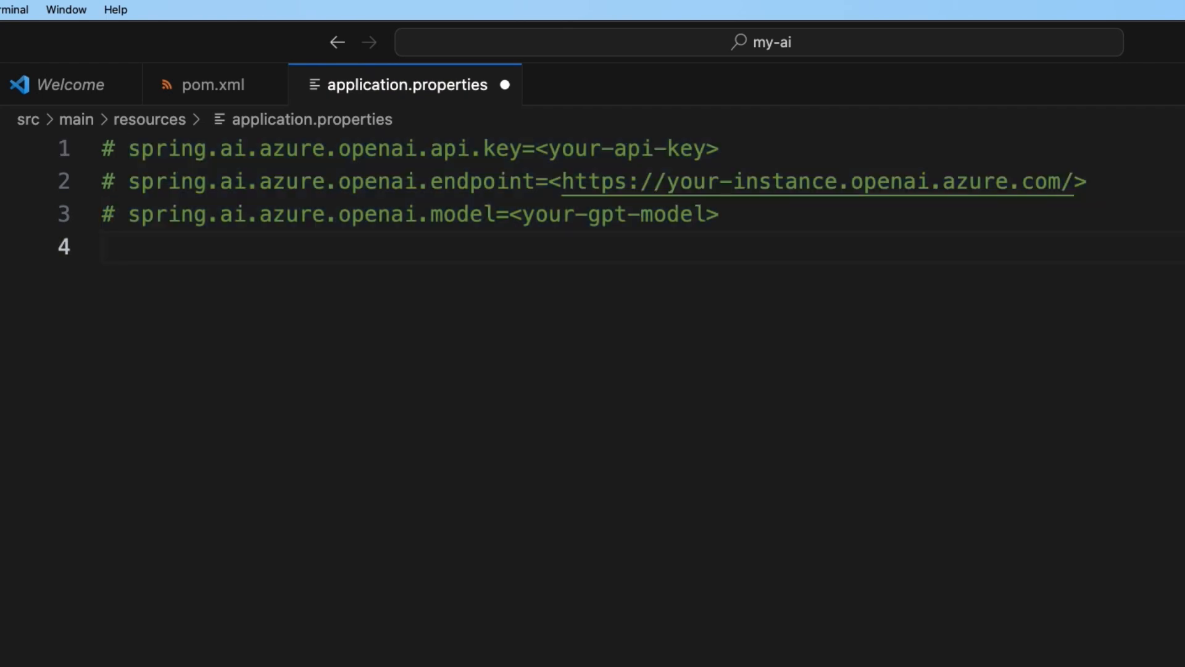
Create a new Java class AiController next to MyAiApplication.java
{"action": "key", "text": "super+p"}
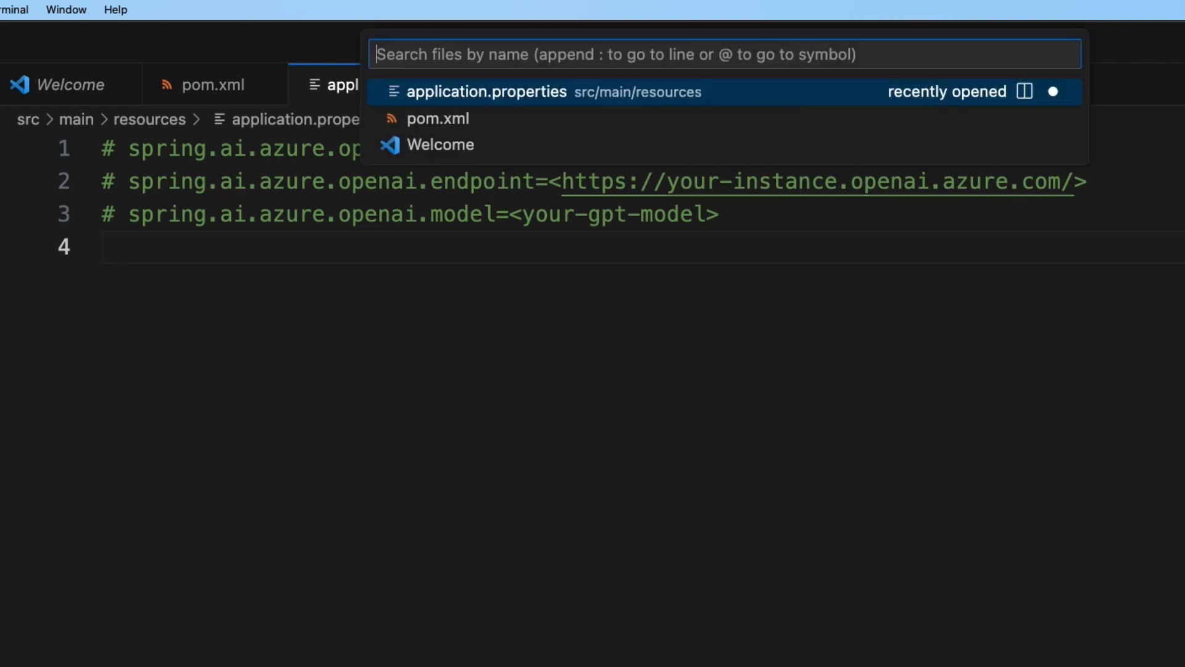
{"action": "type", "text": "app"}
{"action": "key", "text": "Down"}
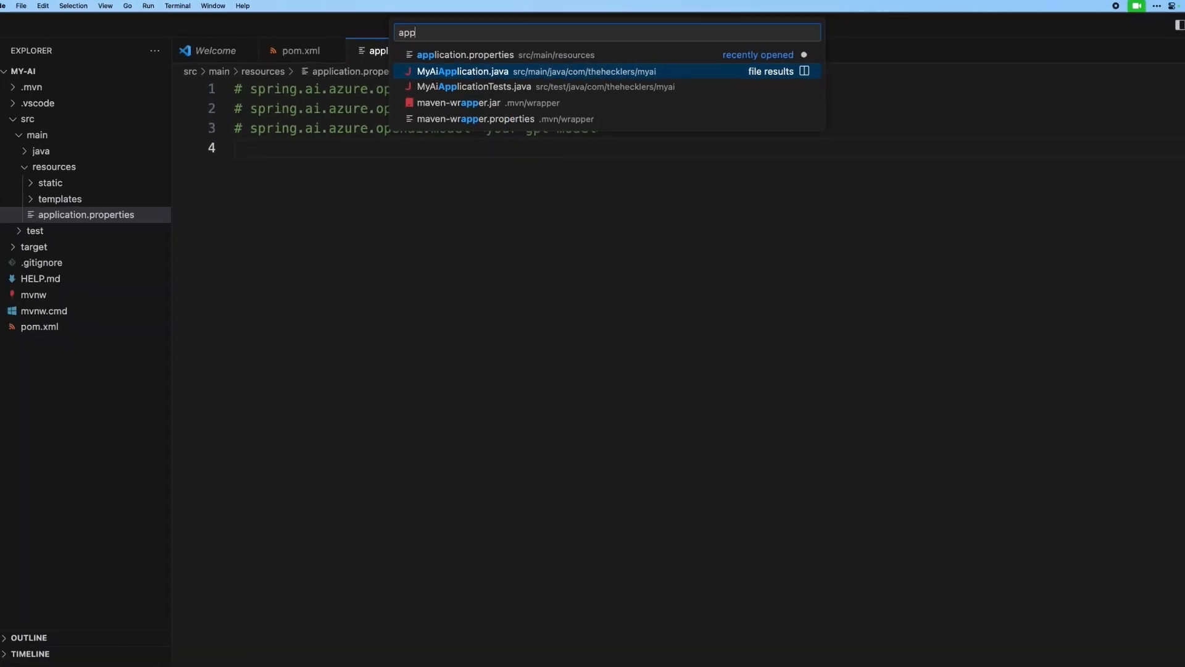
{"action": "key", "text": "Return"}
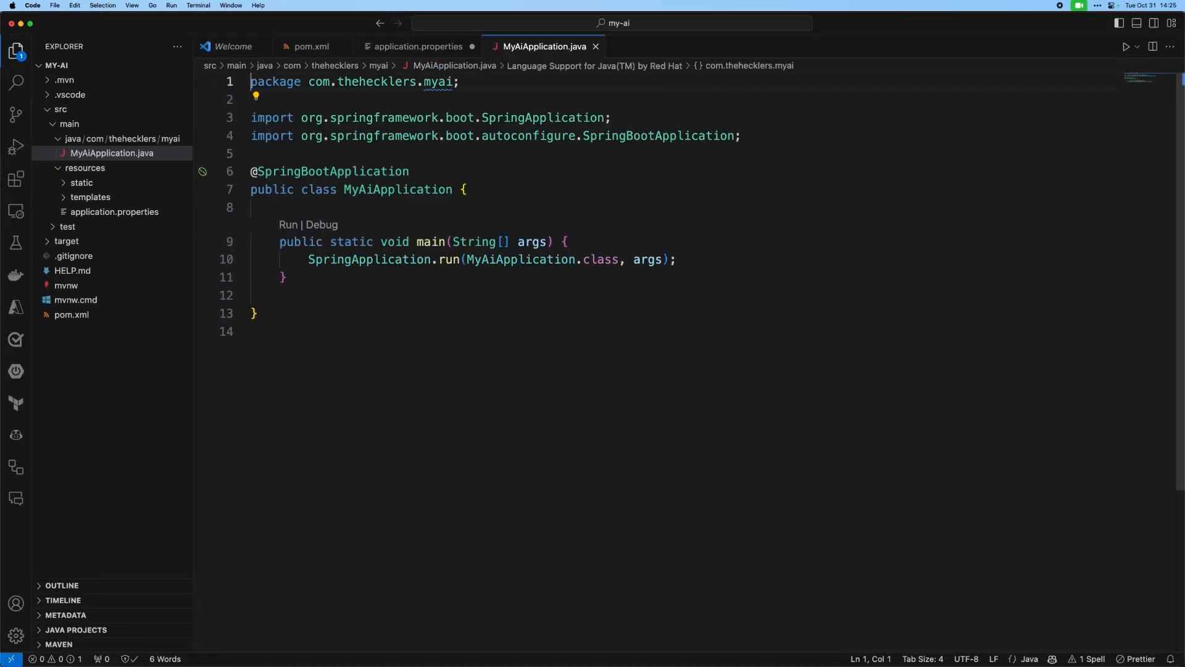
{"action": "key", "text": "super+shift+p"}
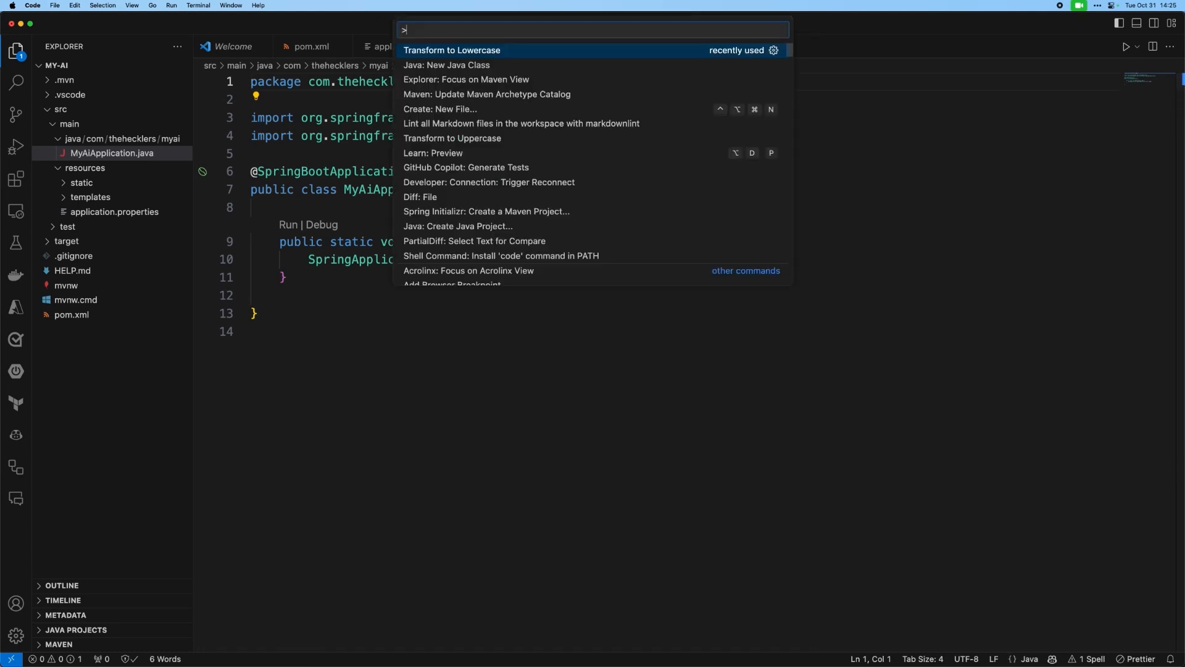
{"action": "key", "text": "Down"}
{"action": "key", "text": "Return"}
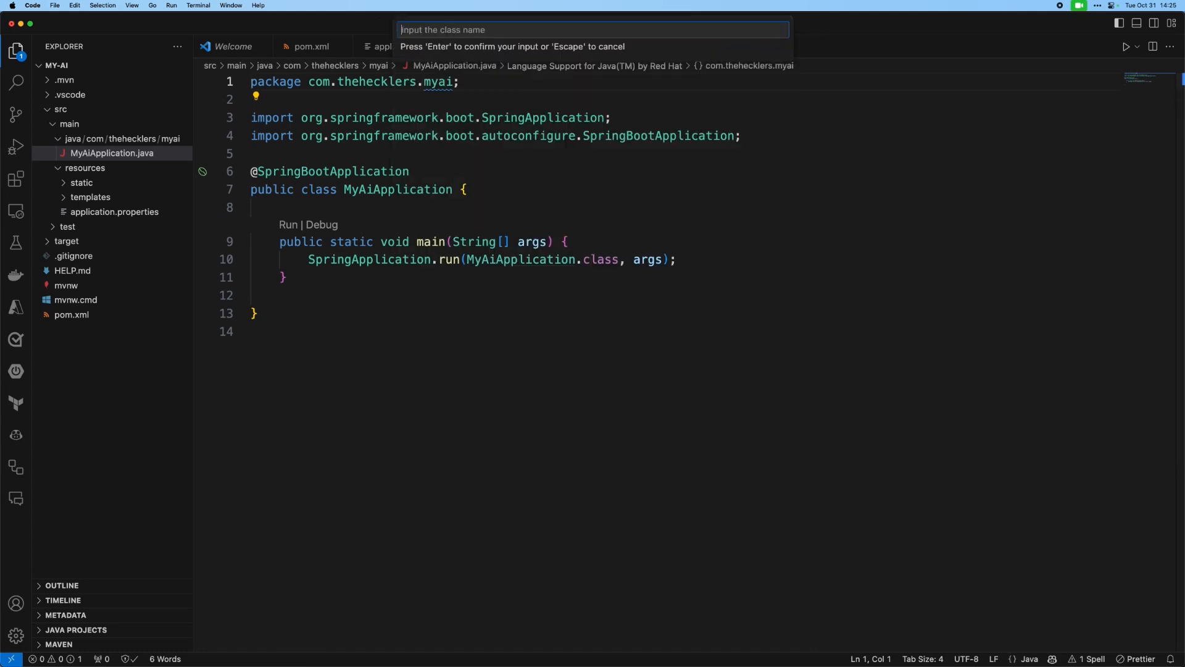
{"action": "key", "text": "Return"}
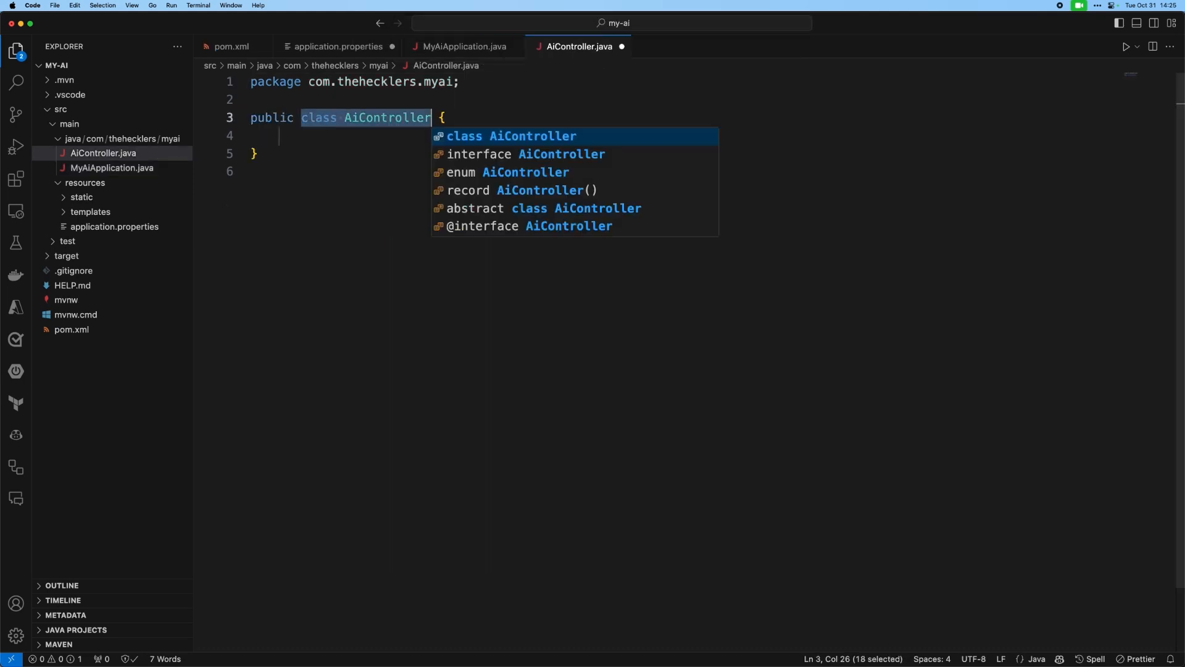
{"action": "key", "text": "Escape"}
{"action": "key", "text": "Return"}
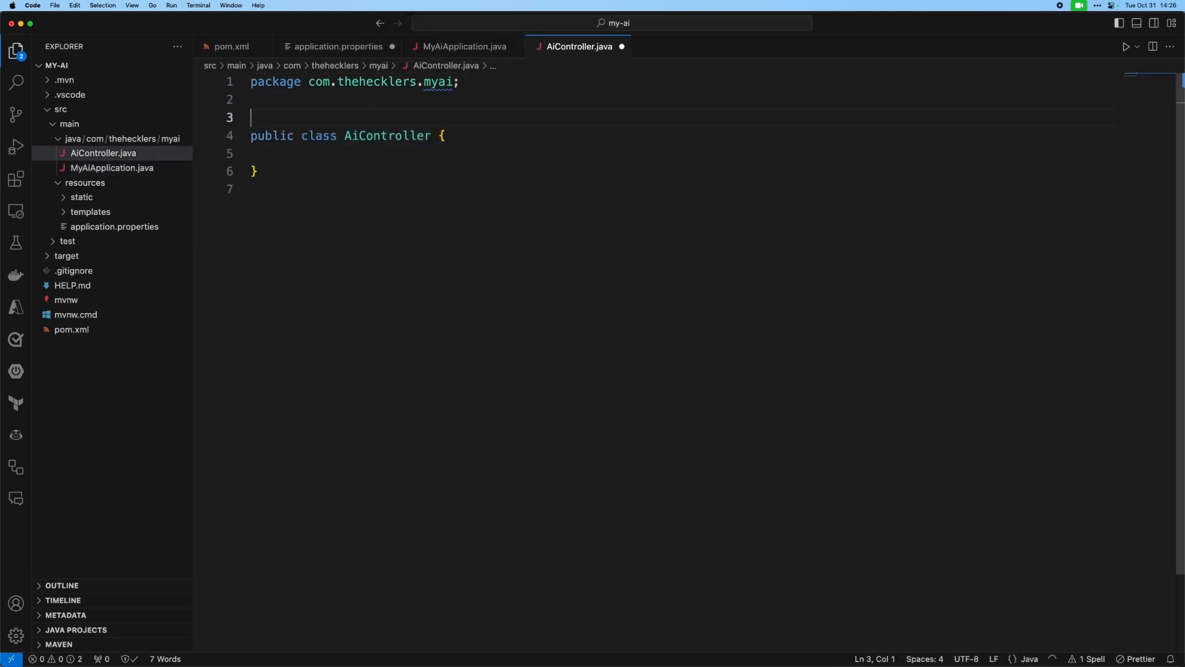
{"action": "type", "text": "@RestCont"}
{"action": "key", "text": "Return"}
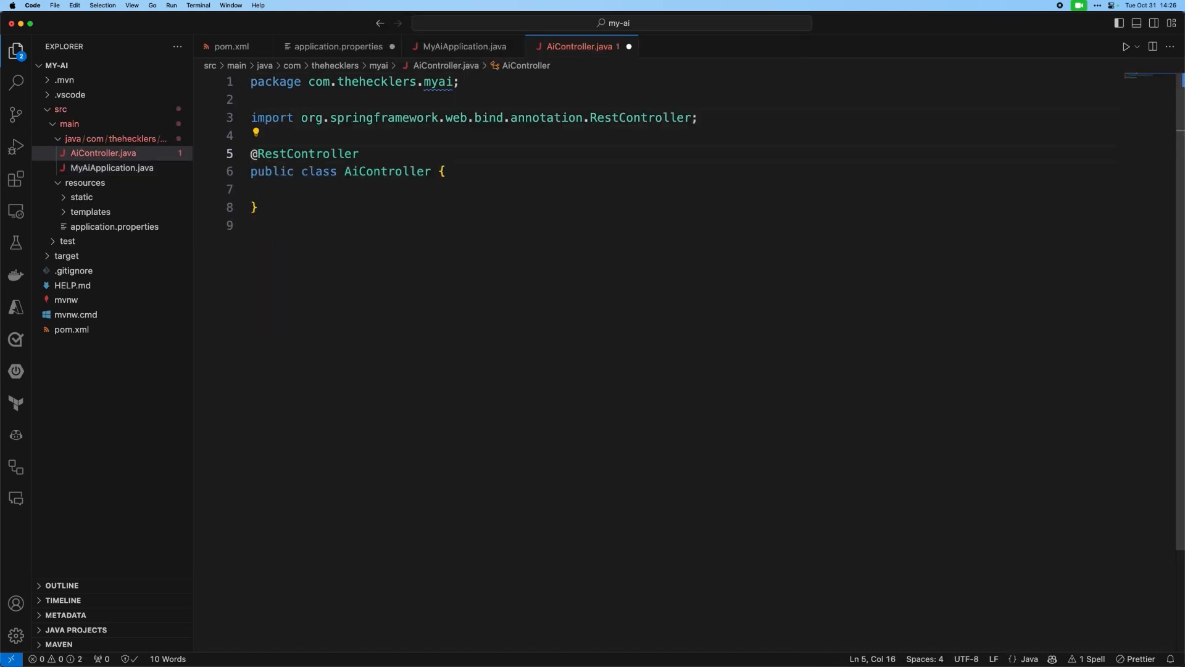
{"action": "key", "text": "Down"}
{"action": "key", "text": "Down"}
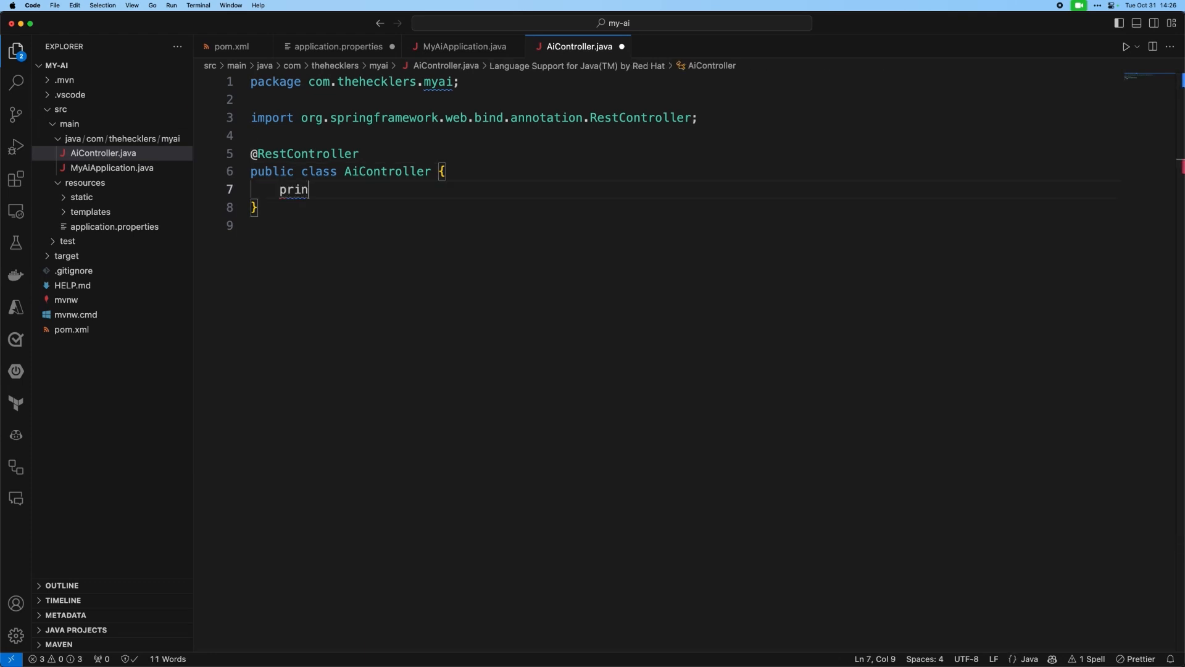
{"action": "key", "text": "BackSpace"}
{"action": "key", "text": "BackSpace"}
{"action": "type", "text": "ivate final AiC"}
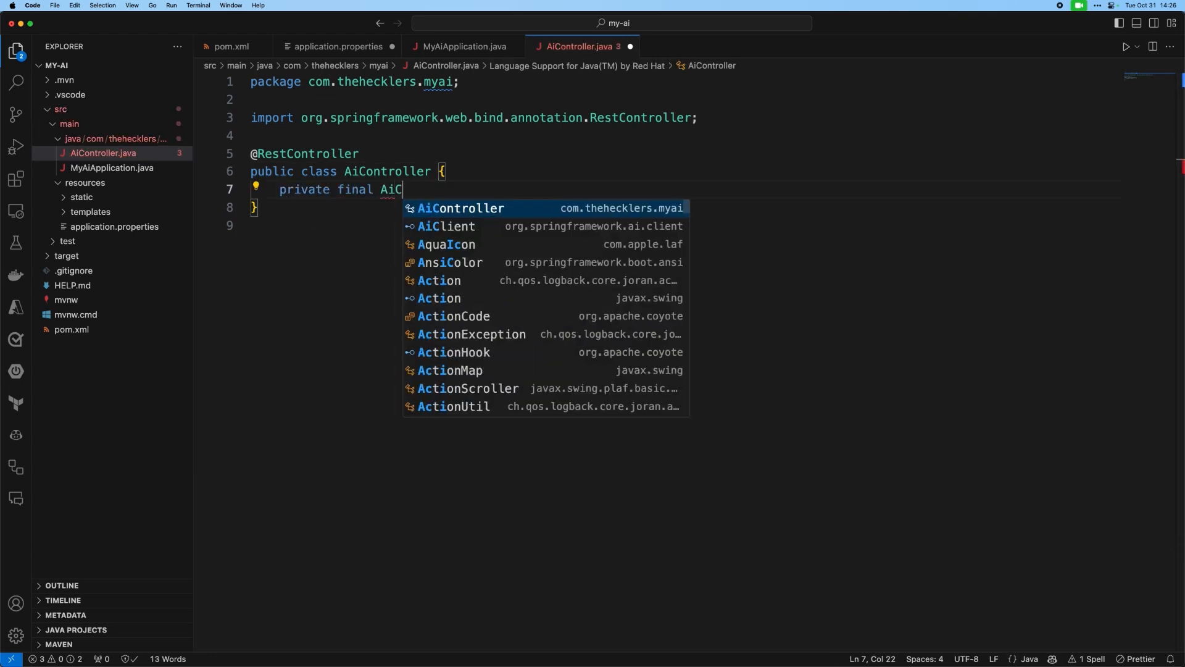
{"action": "type", "text": "l"}
{"action": "key", "text": "Return"}
{"action": "type", "text": "c"}
{"action": "key", "text": "Return"}
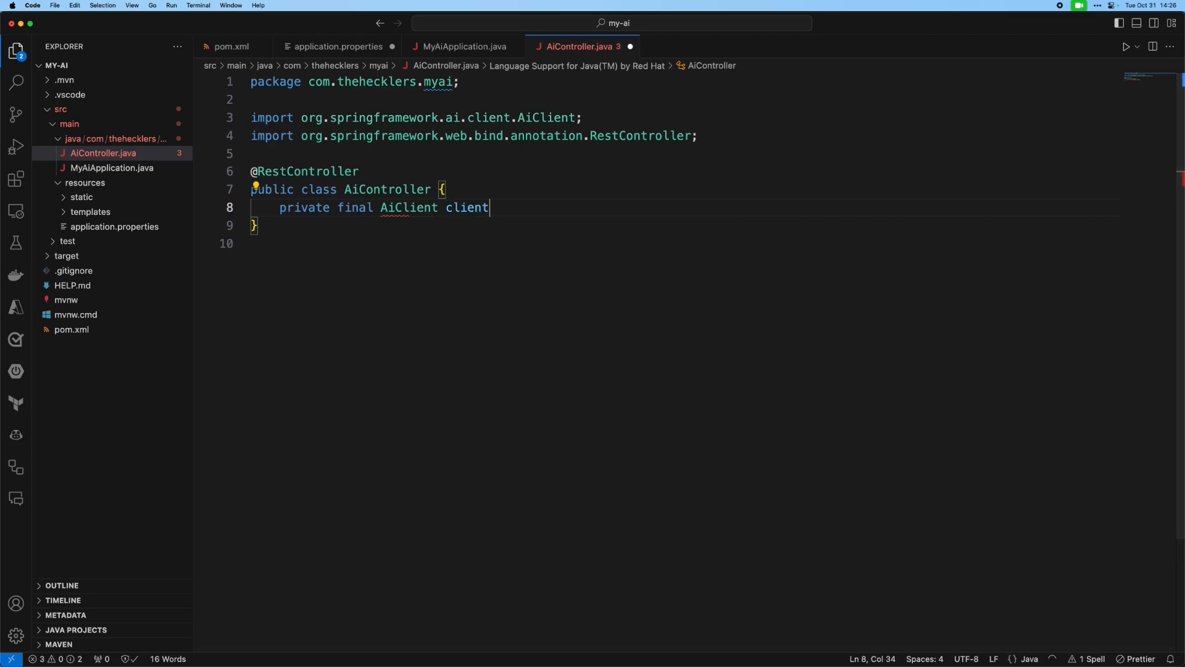
{"action": "type", "text": ";"}
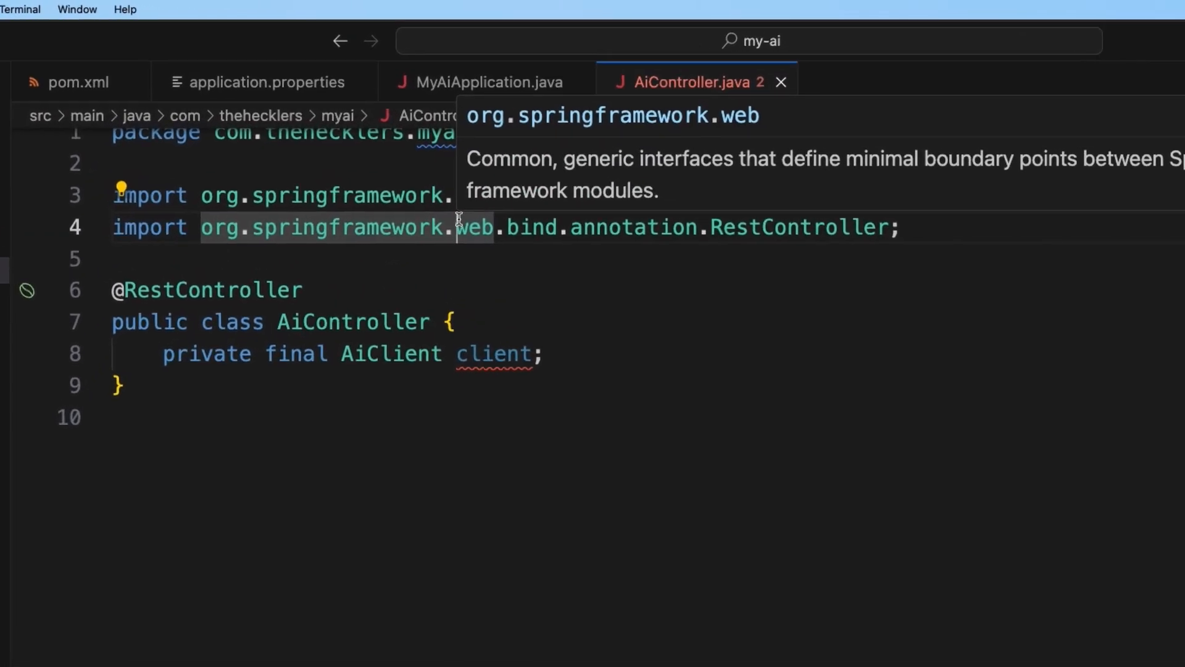
Generate a constructor initializing the client field via a source action
{"action": "key", "text": "Down"}
{"action": "key", "text": "Down"}
{"action": "key", "text": "Down"}
{"action": "key", "text": "Down"}
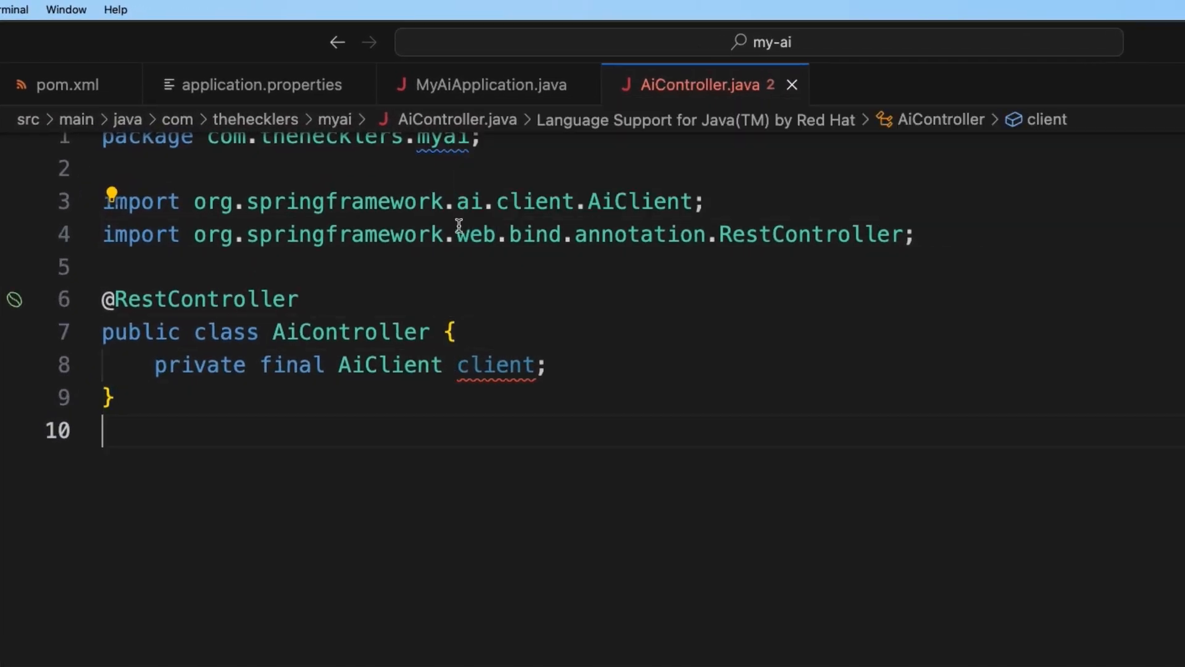
{"action": "key", "text": "Up"}
{"action": "key", "text": "Up"}
{"action": "key", "text": "super+period"}
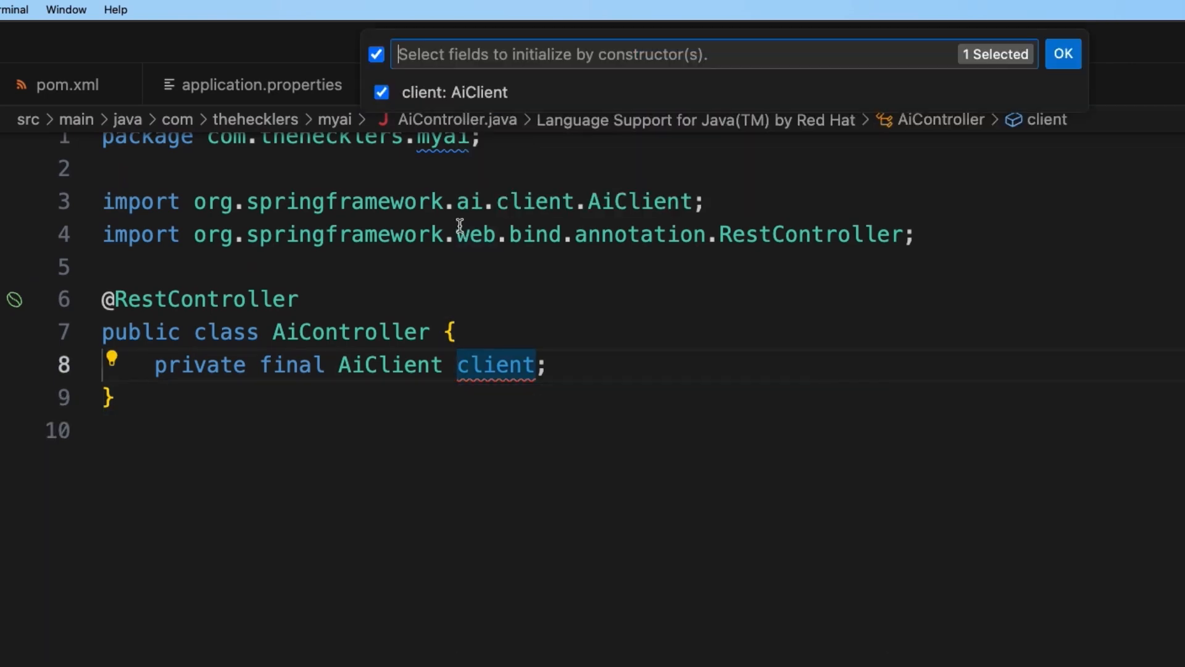
{"action": "key", "text": "Return"}
{"action": "key", "text": "Down"}
{"action": "key", "text": "Down"}
{"action": "key", "text": "End"}
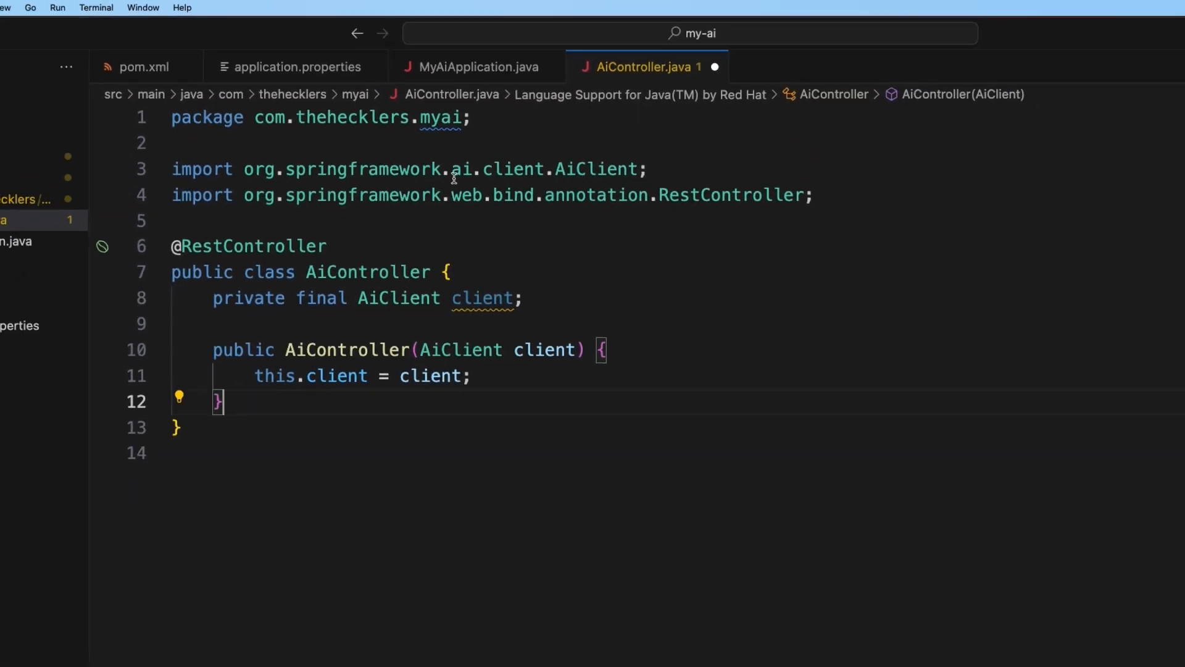
{"action": "key", "text": "Return"}
{"action": "key", "text": "Return"}
{"action": "type", "text": "@"}
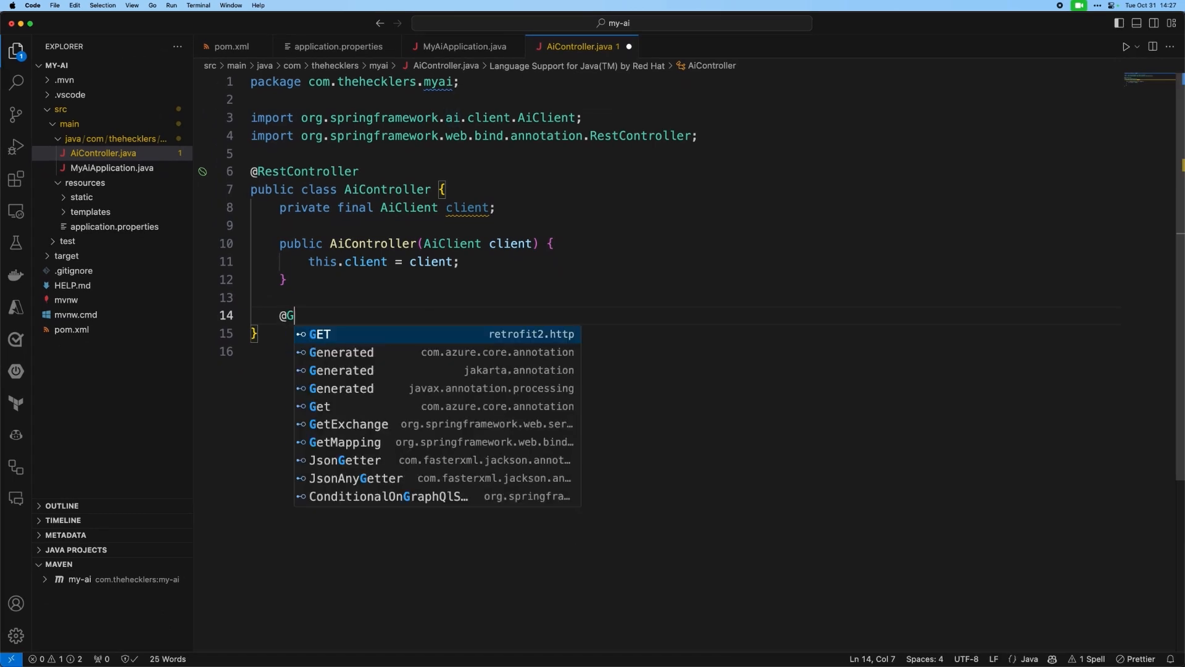
{"action": "type", "text": "GetM"}
{"action": "key", "text": "Return"}
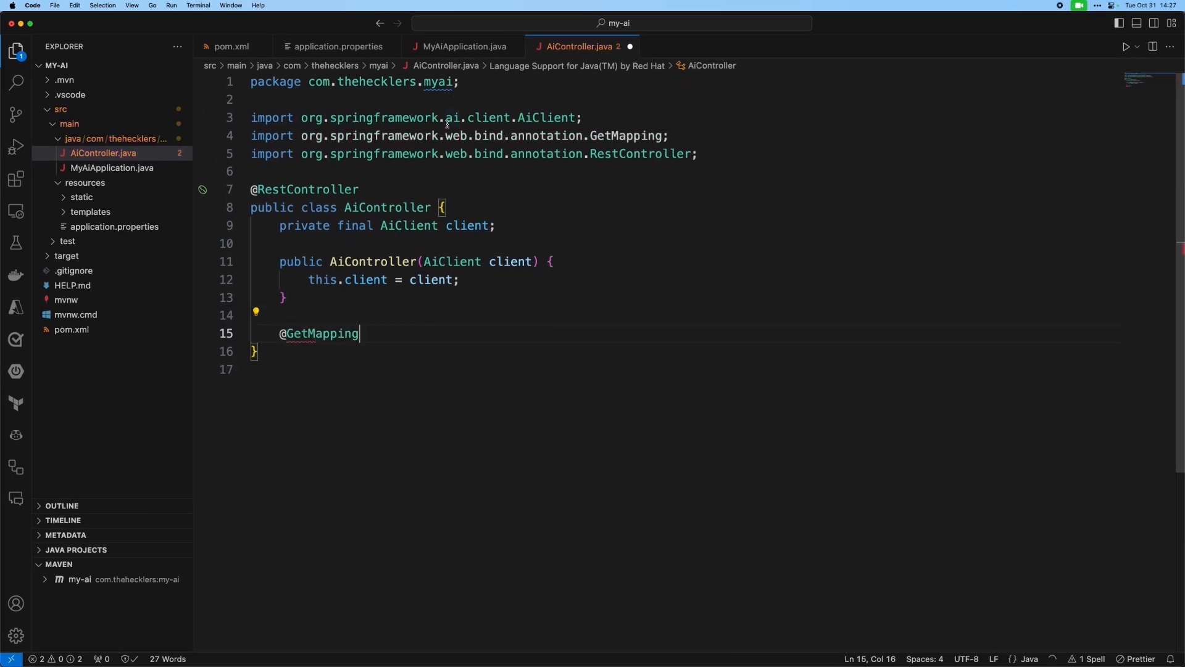
{"action": "type", "text": "(\"/"}
{"action": "key", "text": "End"}
{"action": "key", "text": "Return"}
{"action": "type", "text": "pri"}
{"action": "key", "text": "BackSpace"}
{"action": "key", "text": "BackSpace"}
{"action": "type", "text": "ublic String gr"}
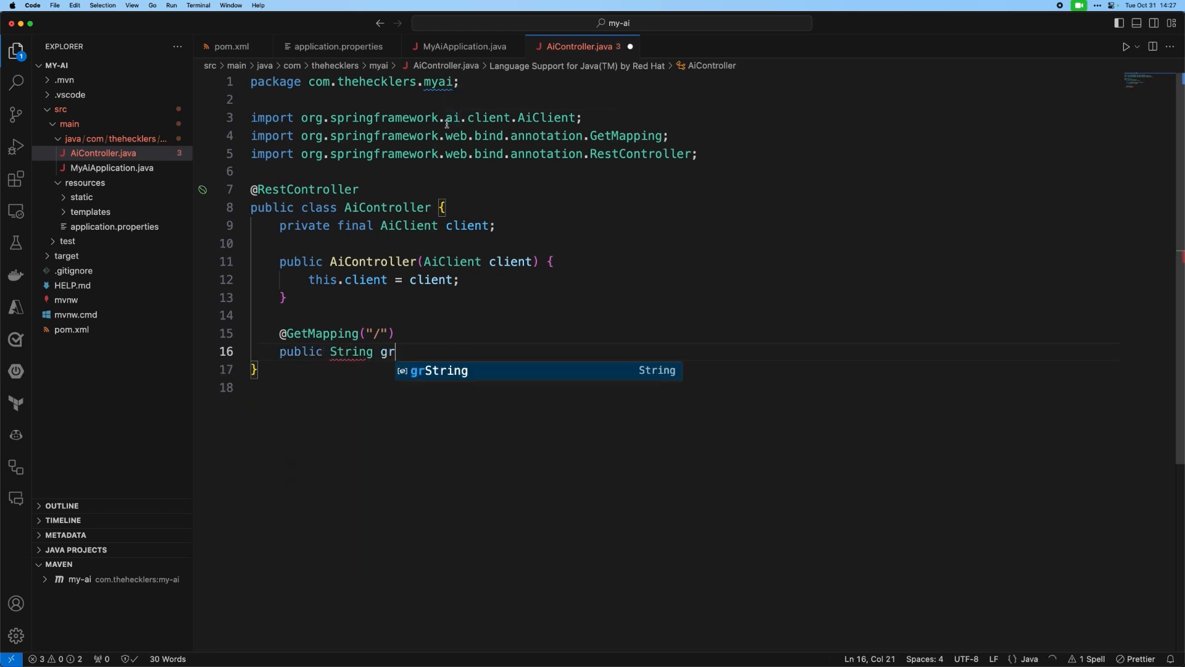
{"action": "type", "text": "eet() {"}
{"action": "key", "text": "Return"}
{"action": "type", "text": "re"}
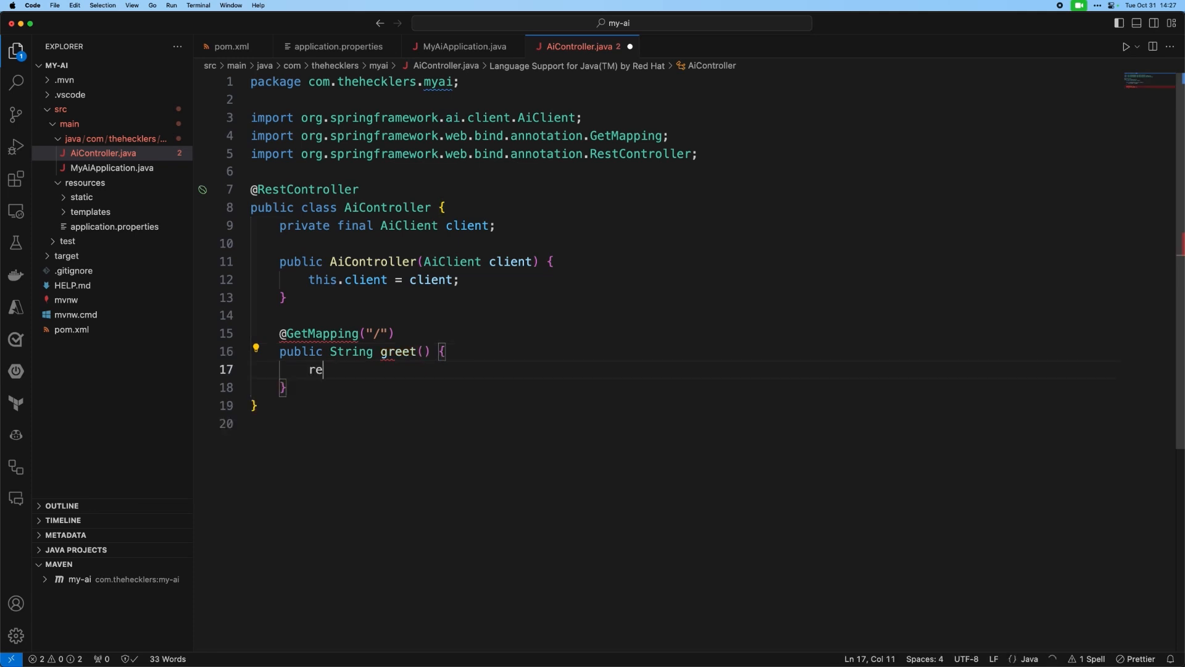
{"action": "type", "text": "turn \"Hello Spring AI and Azure SPrin"}
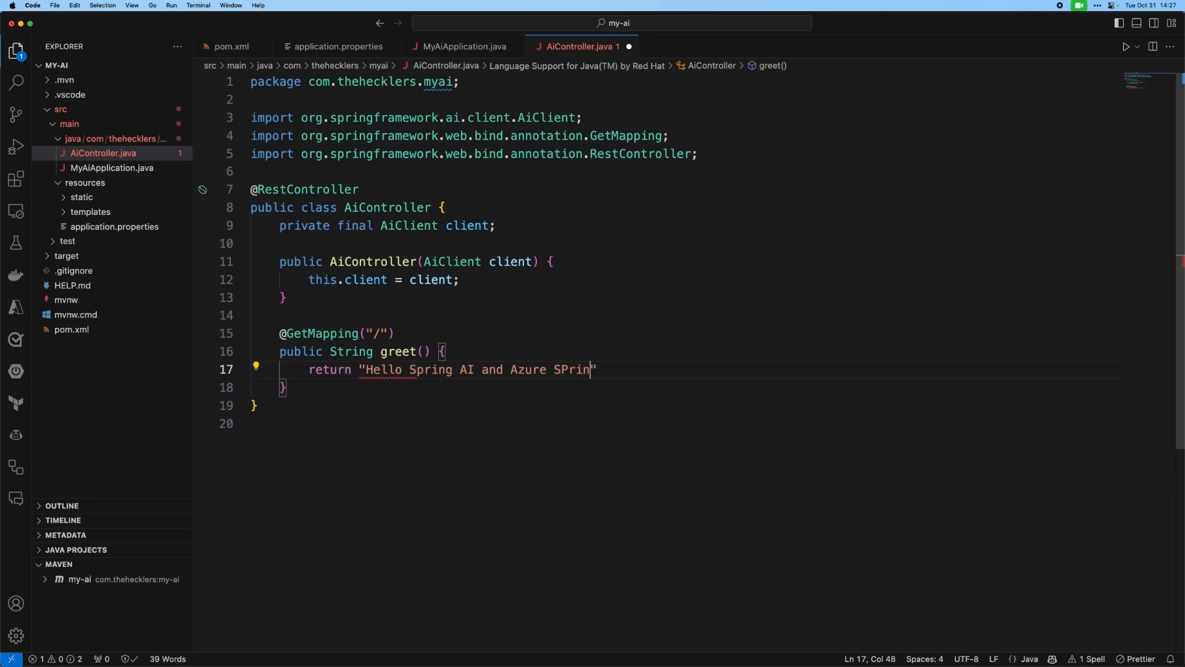
{"action": "key", "text": "BackSpace"}
{"action": "key", "text": "BackSpace"}
{"action": "key", "text": "BackSpace"}
{"action": "key", "text": "Down"}
{"action": "key", "text": "Return"}
{"action": "key", "text": "Return"}
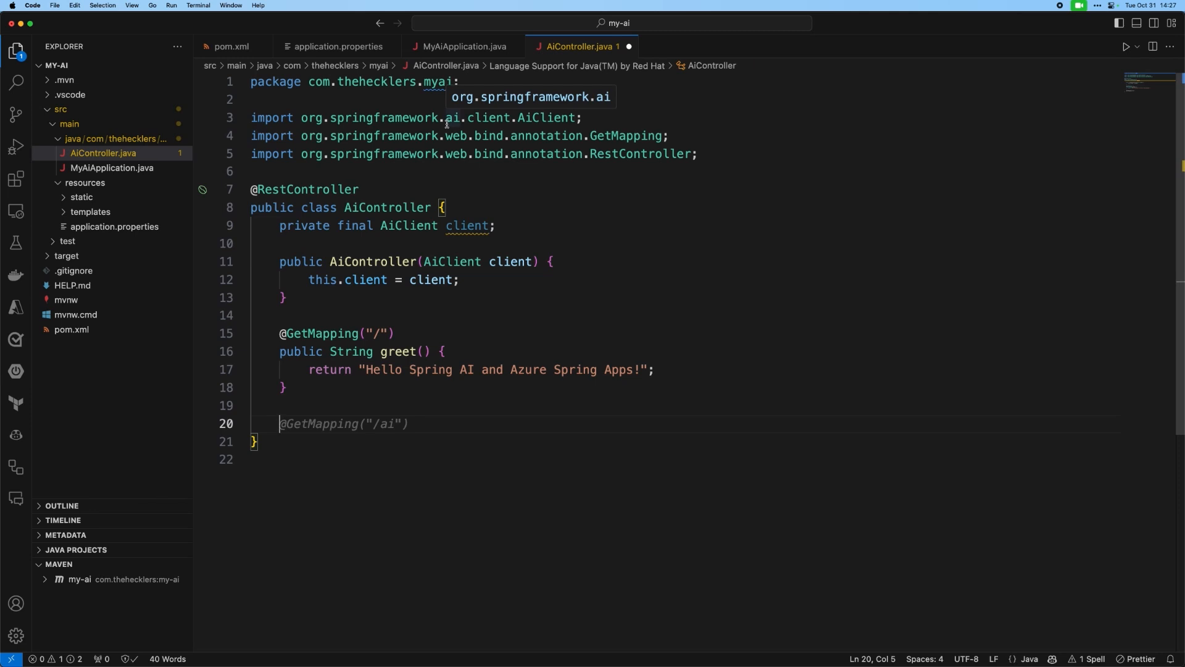
{"action": "key", "text": "Tab"}
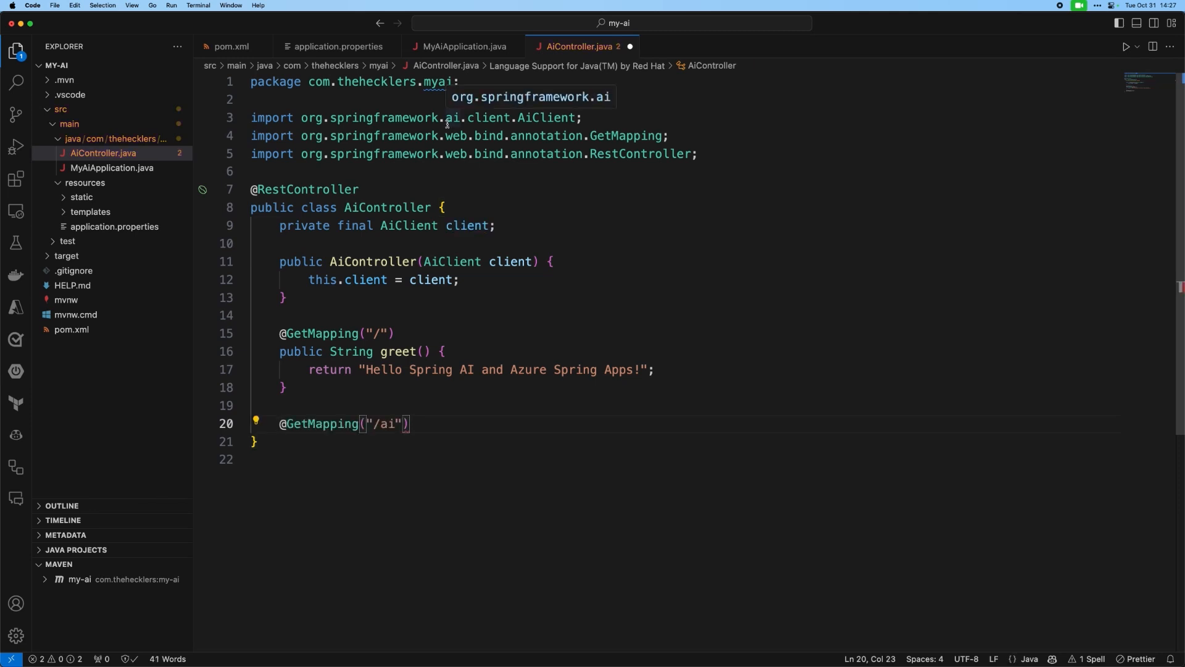
{"action": "key", "text": "Return"}
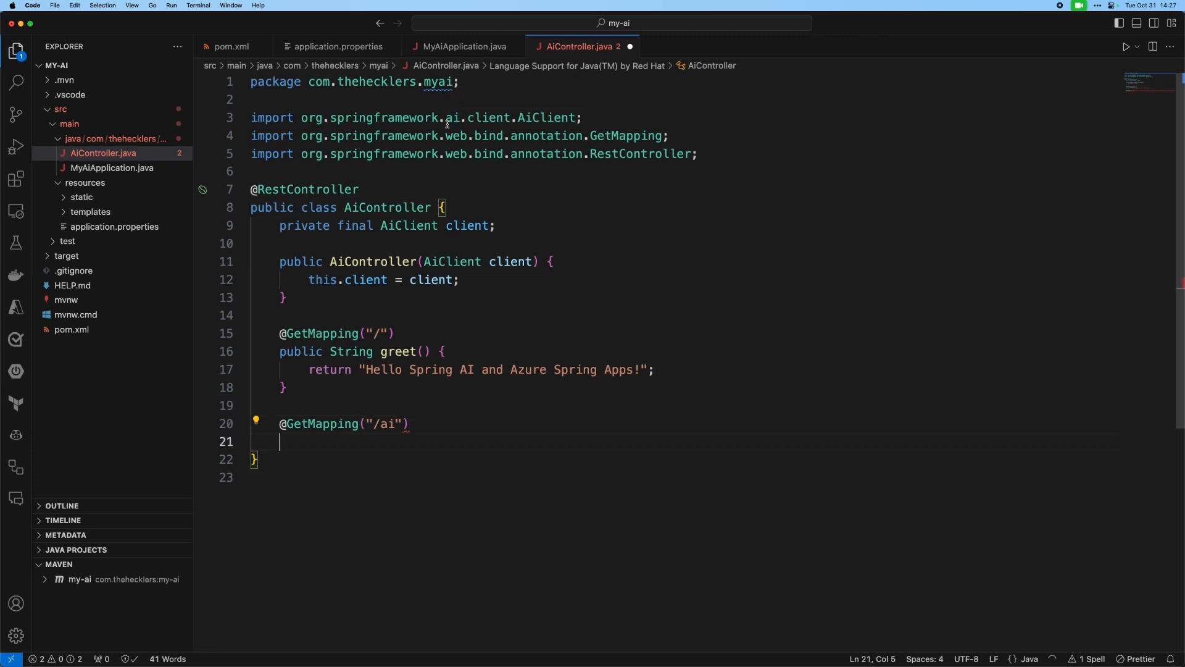
{"action": "key", "text": "Tab"}
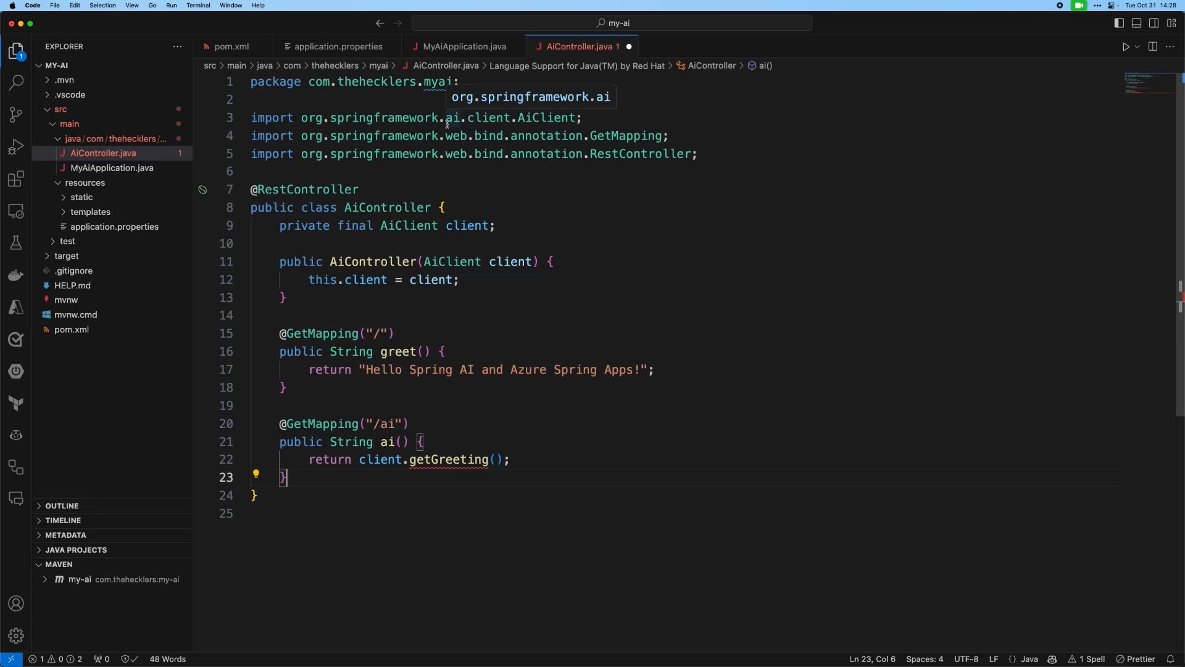
{"action": "key", "text": "Up"}
{"action": "key", "text": "End"}
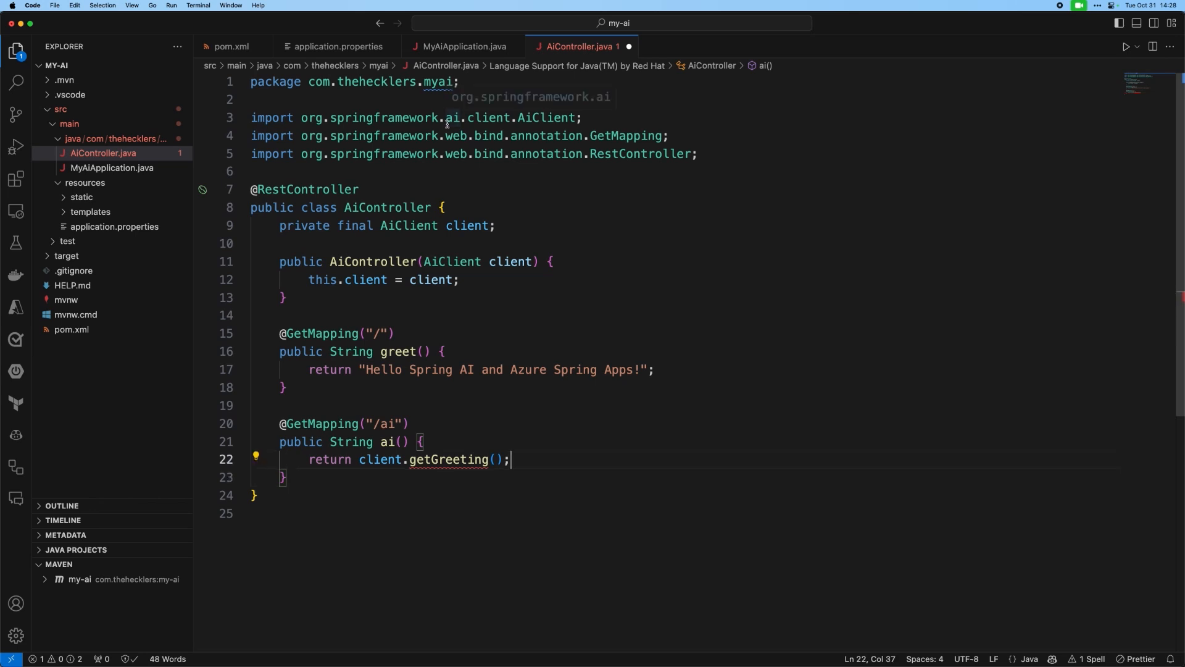
{"action": "key", "text": "Up"}
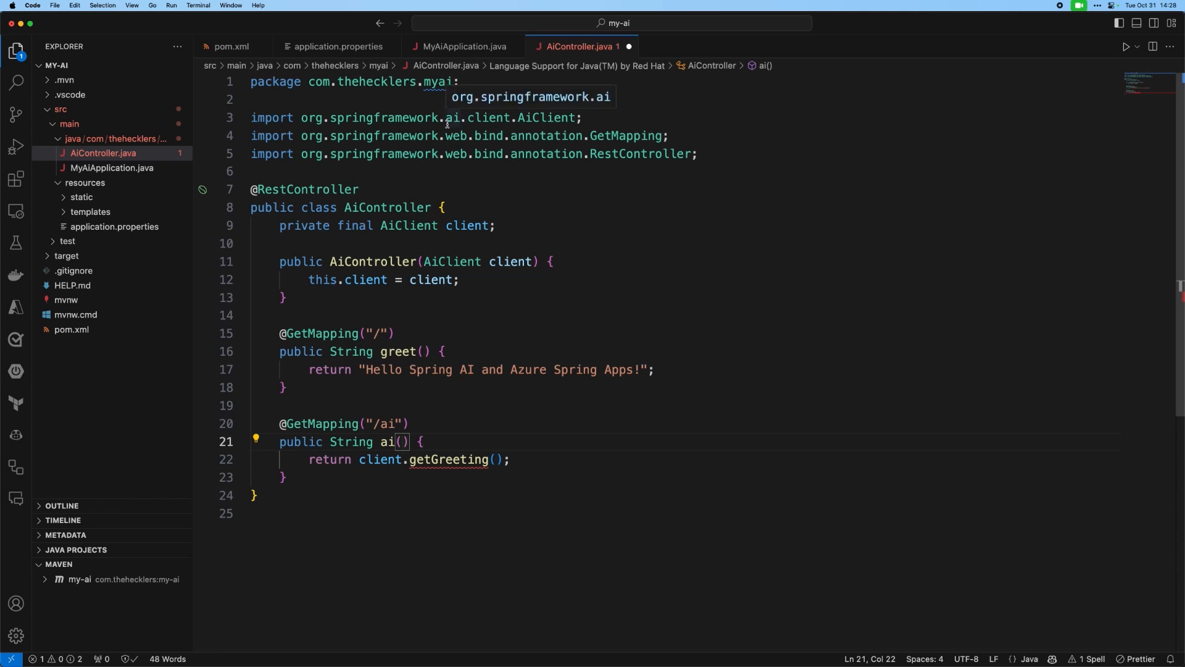
{"action": "type", "text": "@Re"}
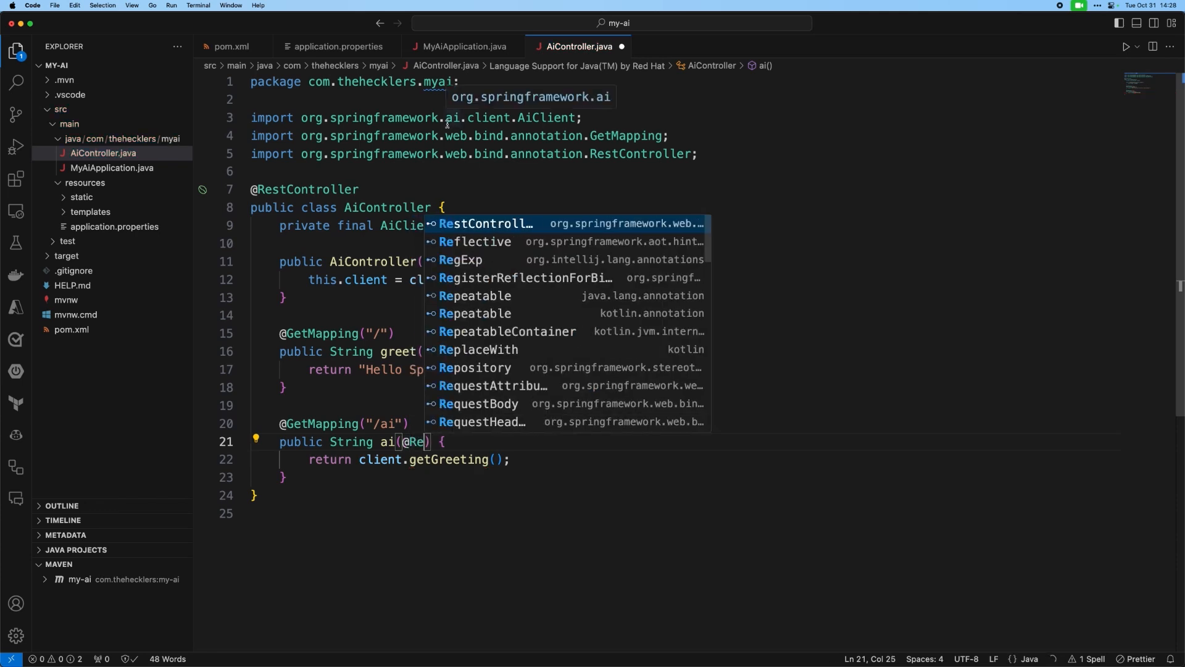
{"action": "type", "text": "Pa"}
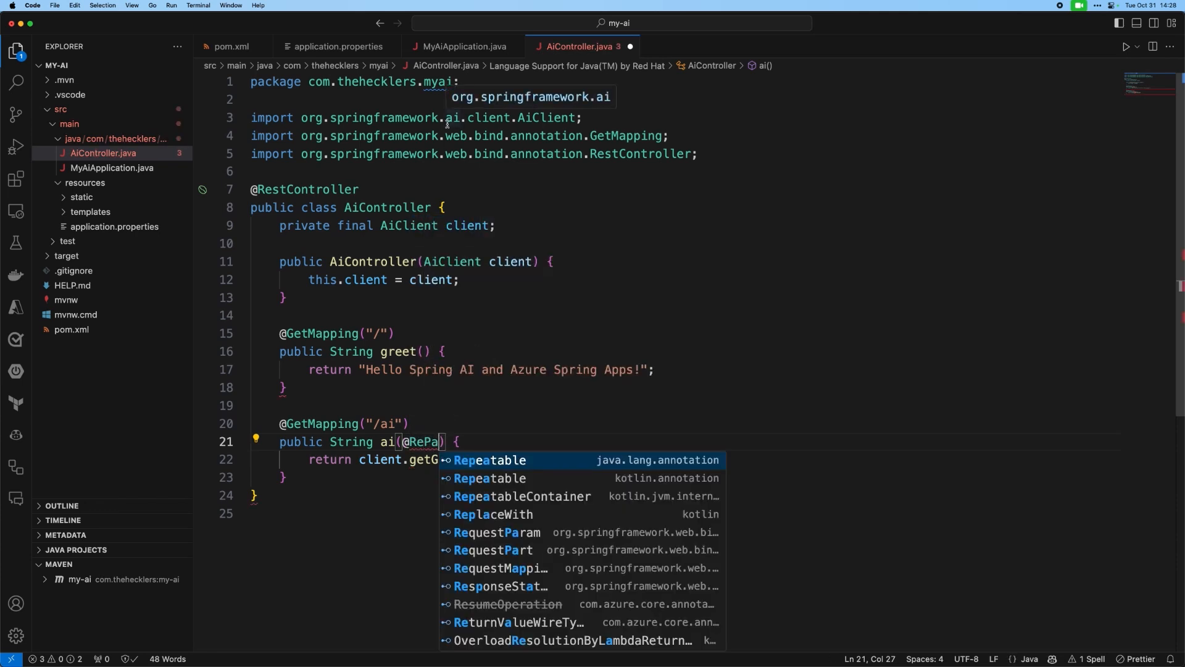
{"action": "type", "text": "ra"}
{"action": "key", "text": "Return"}
{"action": "type", "text": "(de"}
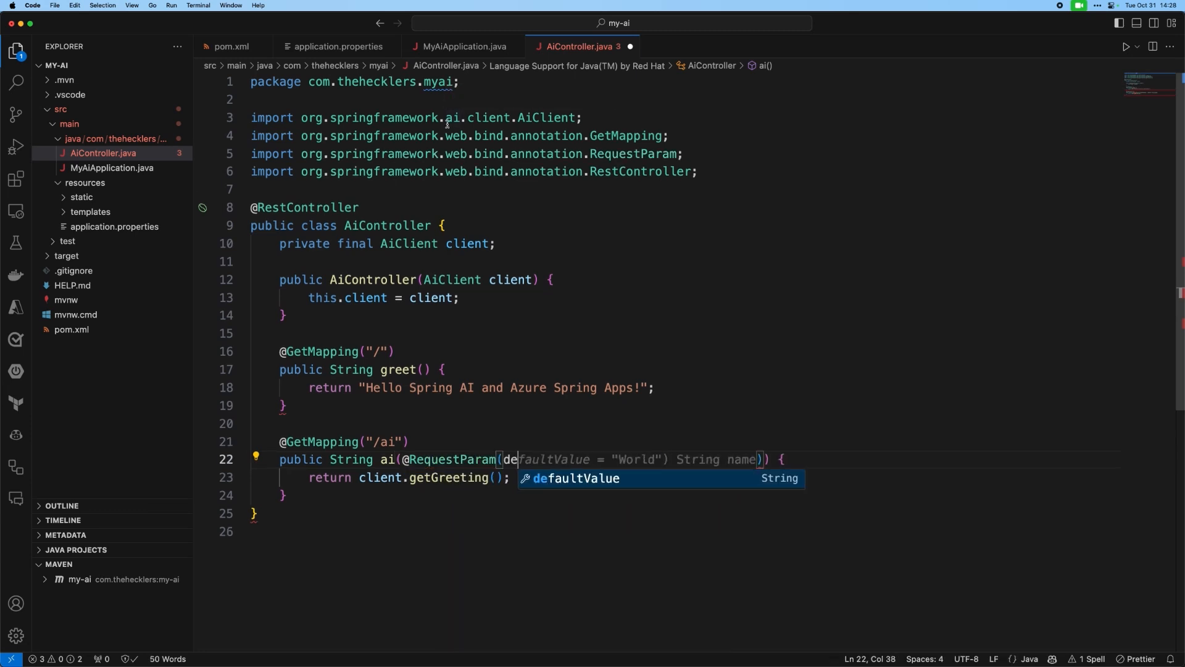
{"action": "key", "text": "Tab"}
{"action": "type", "text": "= \""}
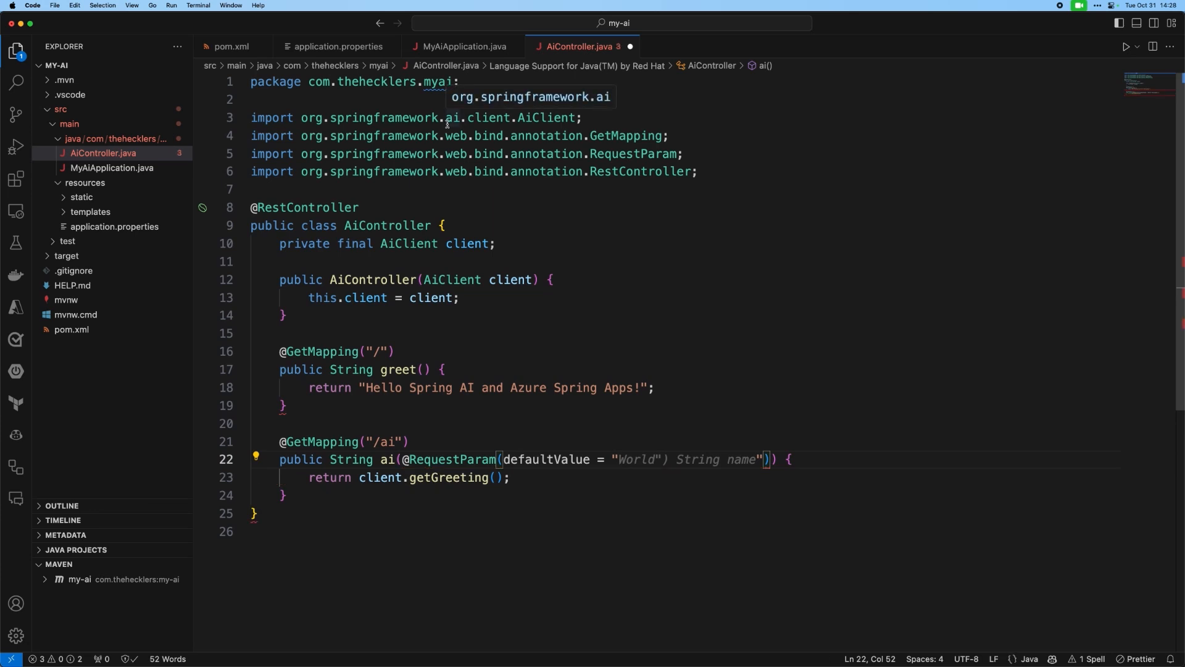
{"action": "type", "text": "T"}
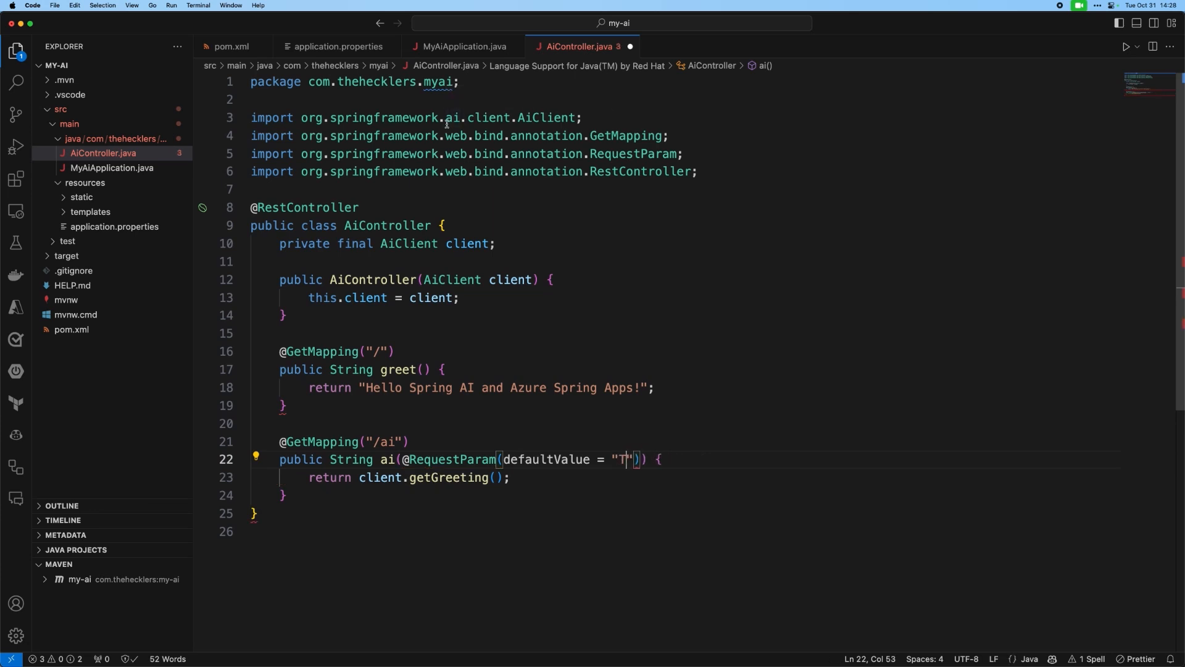
{"action": "type", "text": "ell me a jo"}
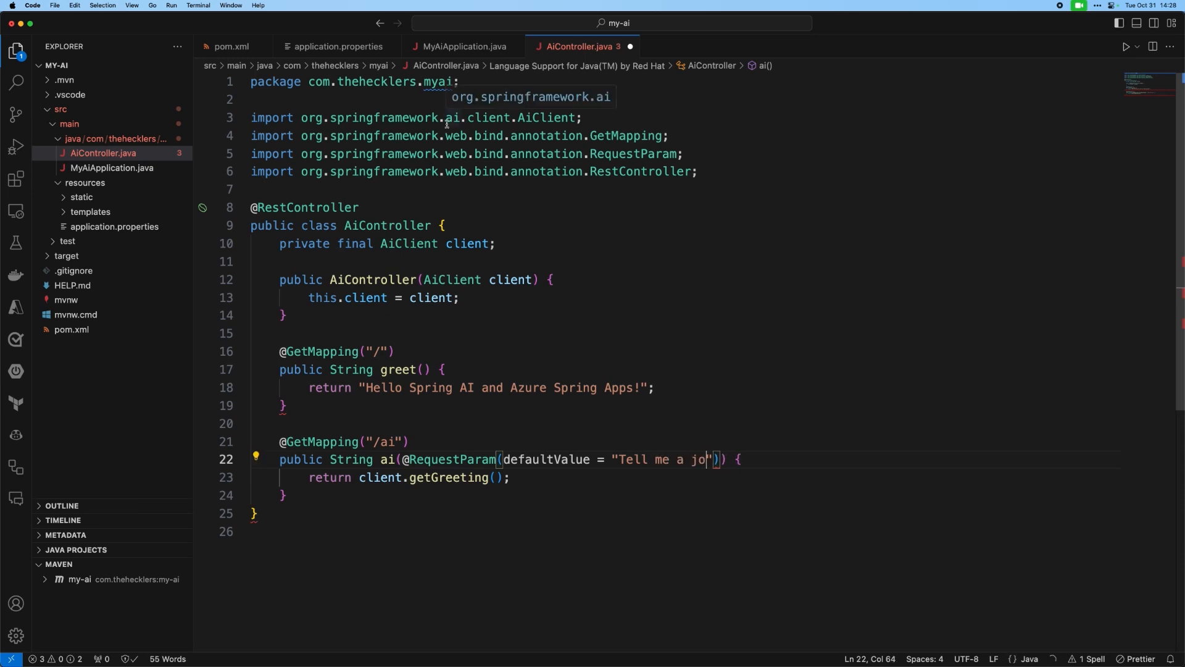
{"action": "type", "text": "ke\""}
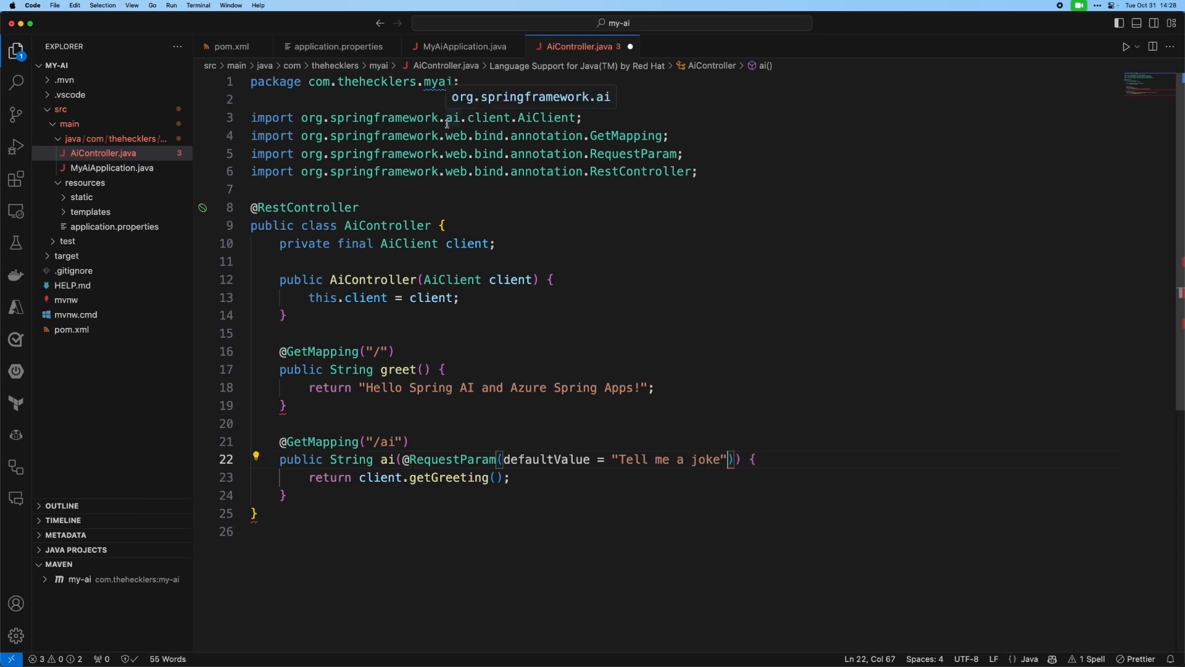
{"action": "type", "text": ") Str"}
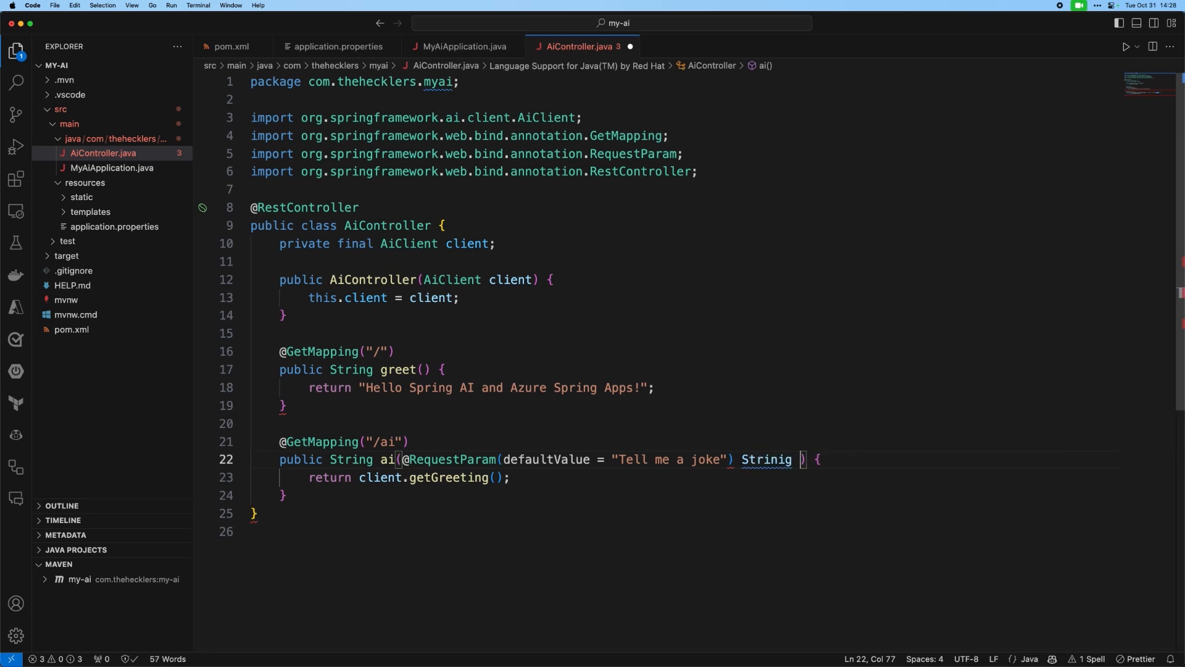
{"action": "type", "text": "ing promp"}
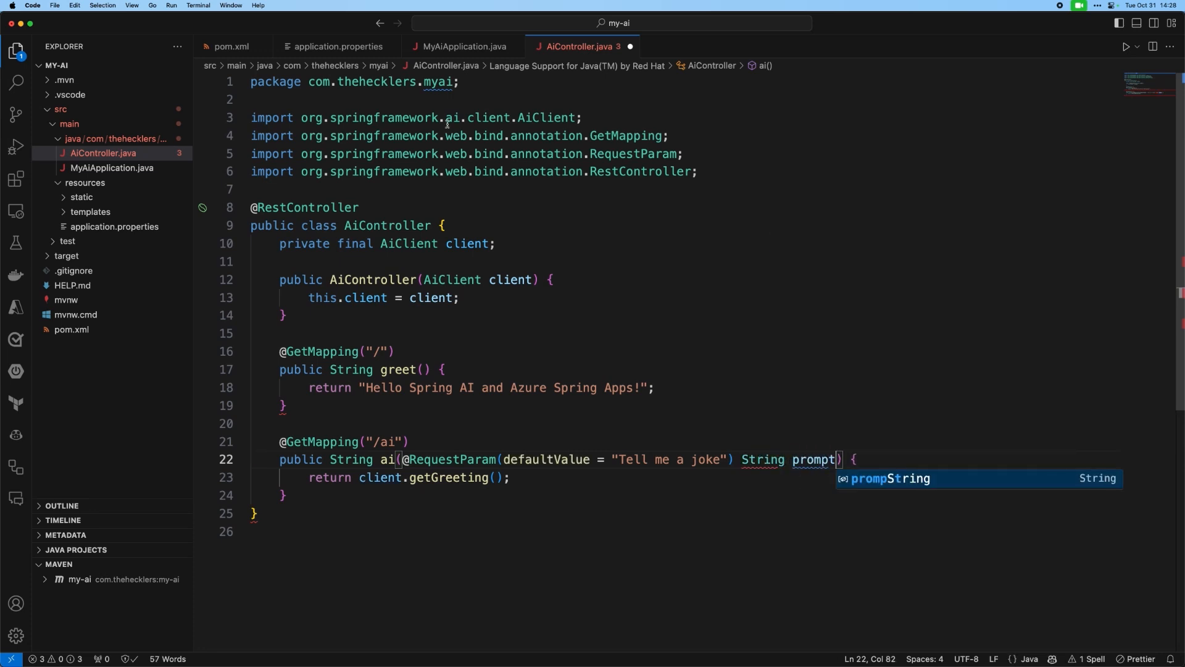
{"action": "type", "text": "t"}
{"action": "key", "text": "Escape"}
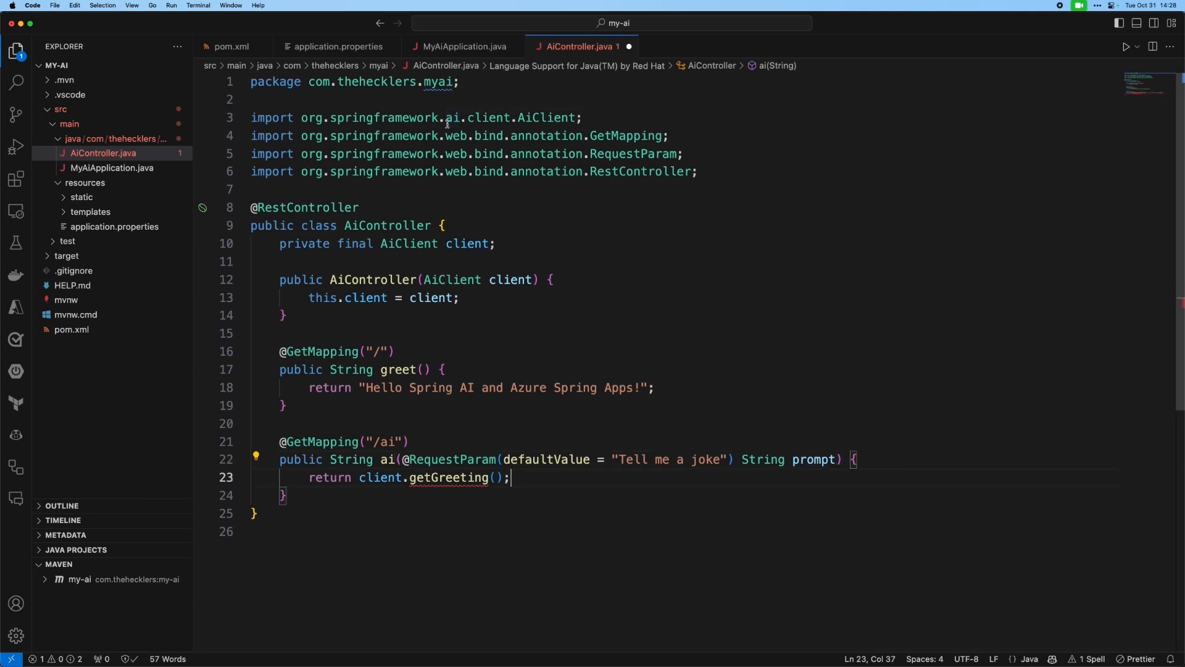
Replace the getGreeting call with client.generate(prompt) and save AiController.java
{"action": "key", "text": "Down"}
{"action": "key", "text": "alt+shift+Left"}
{"action": "key", "text": "alt+shift+Left"}
{"action": "key", "text": "alt+shift+Right"}
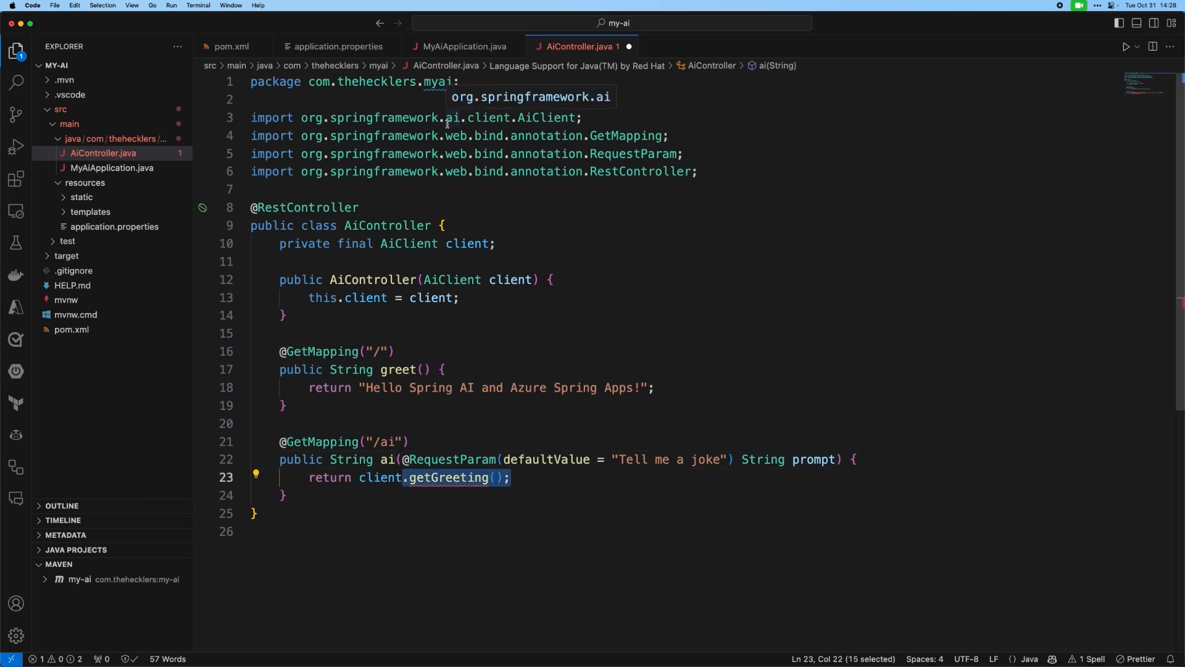
{"action": "type", "text": "."}
{"action": "key", "text": "Return"}
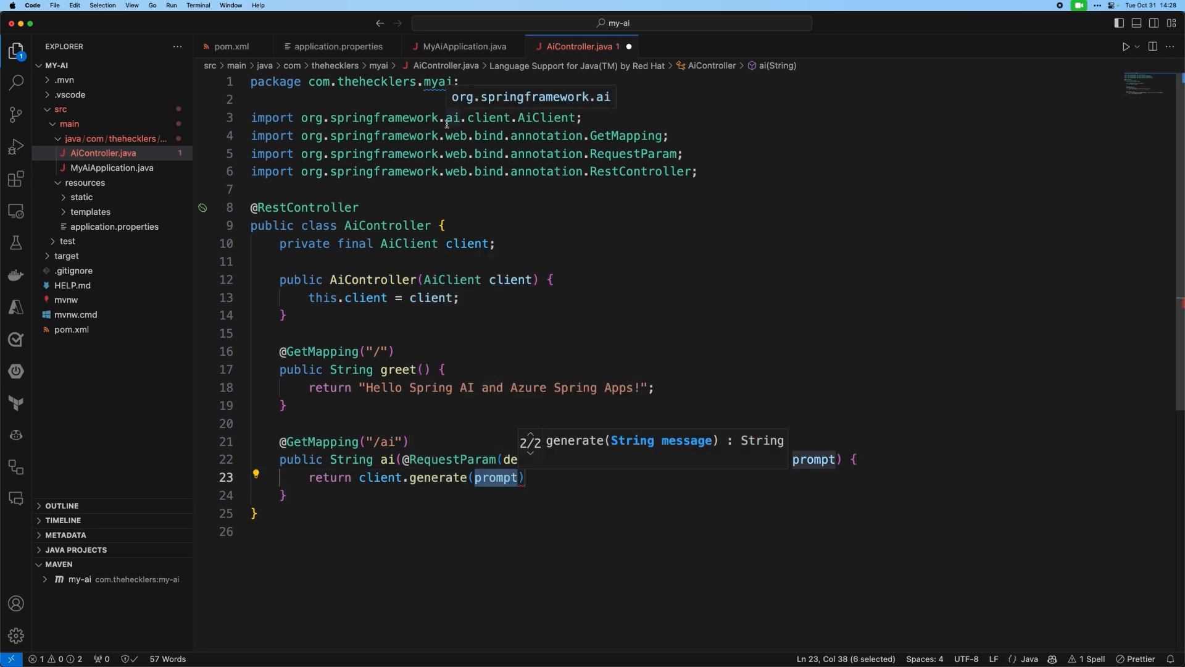
{"action": "key", "text": "Tab"}
{"action": "type", "text": ";"}
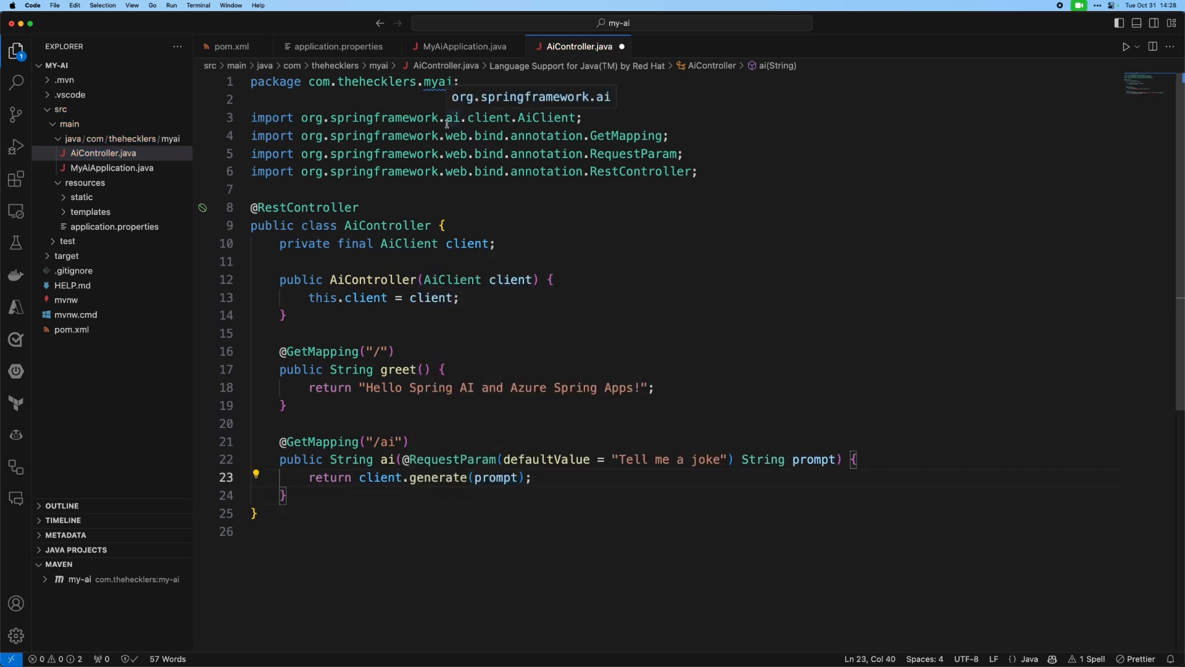
{"action": "key", "text": "super+s"}
{"action": "key", "text": "ctrl+grave"}
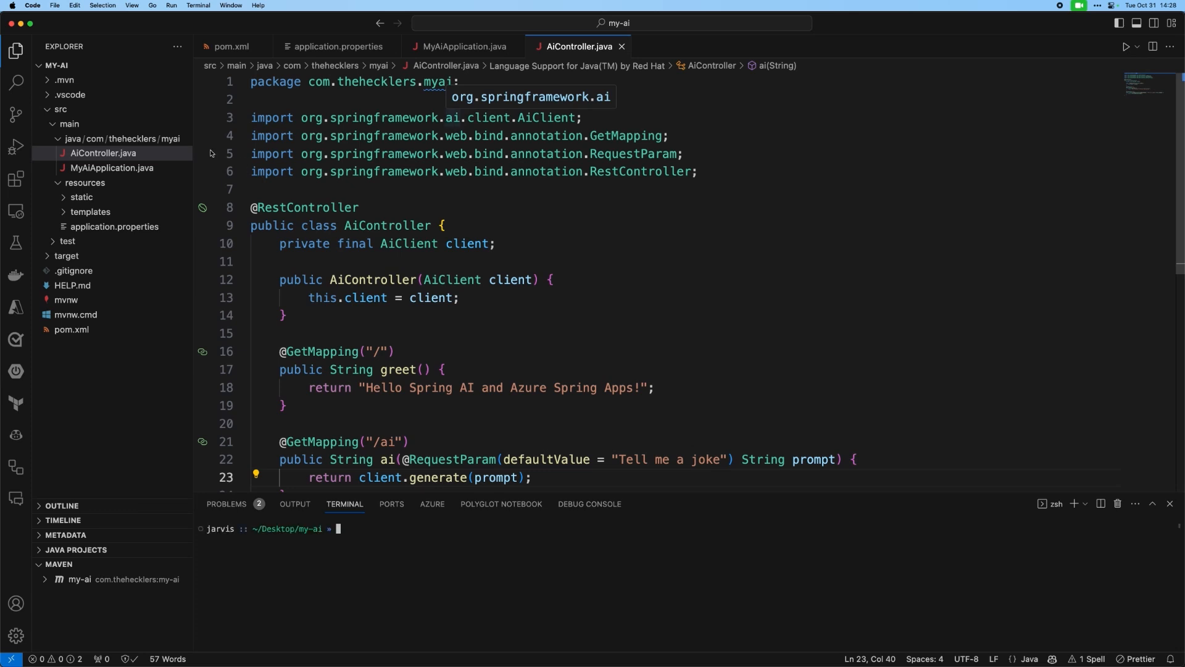
Run the my-ai app from the Spring Boot Dashboard, starting Tomcat on port 8080
{"action": "left_click", "coordinate": [15, 370]}
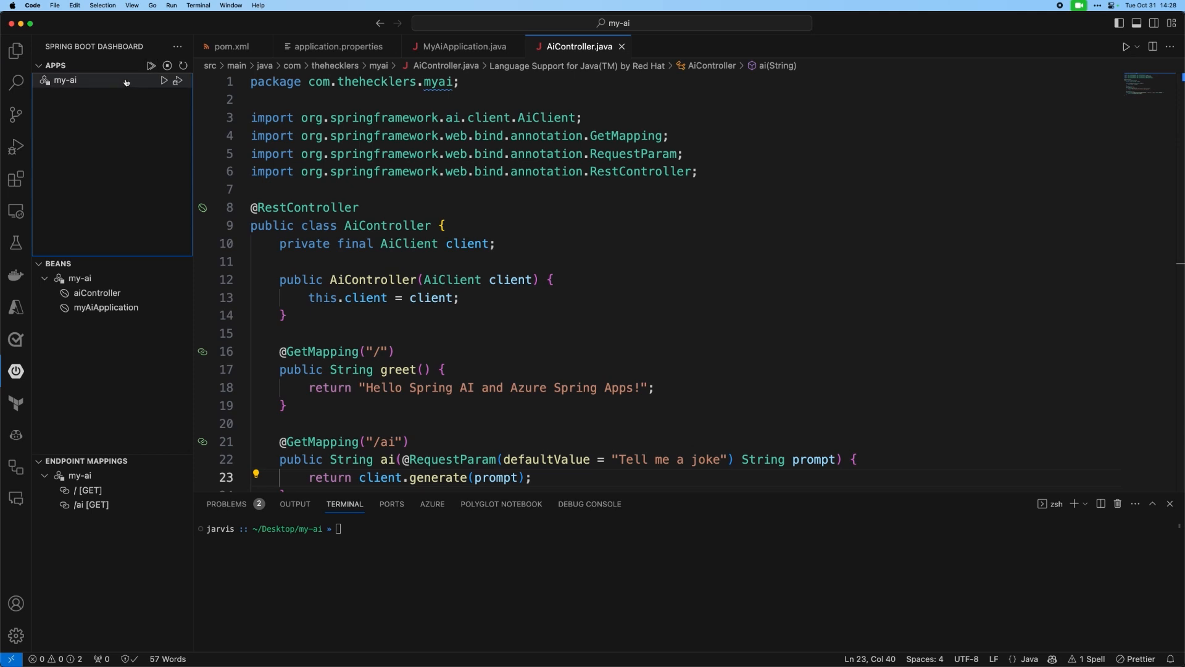
{"action": "left_click", "coordinate": [164, 81]}
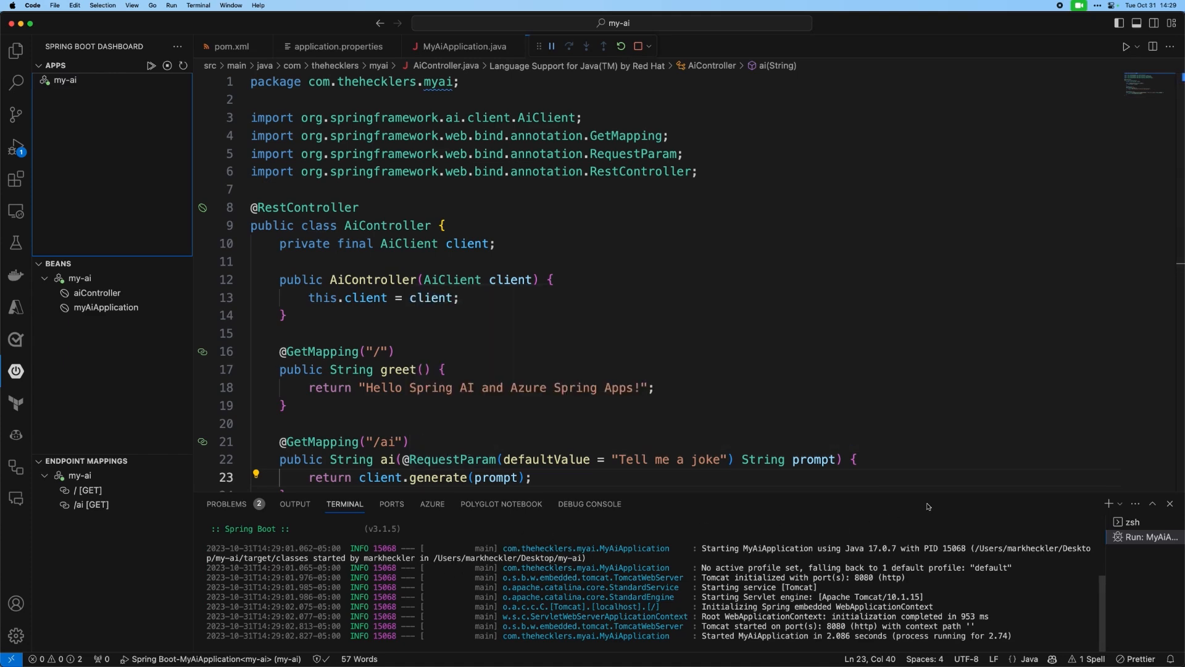
Clear the terminal output before requesting the root endpoint with http :8080 -b
{"action": "key", "text": "super+k"}
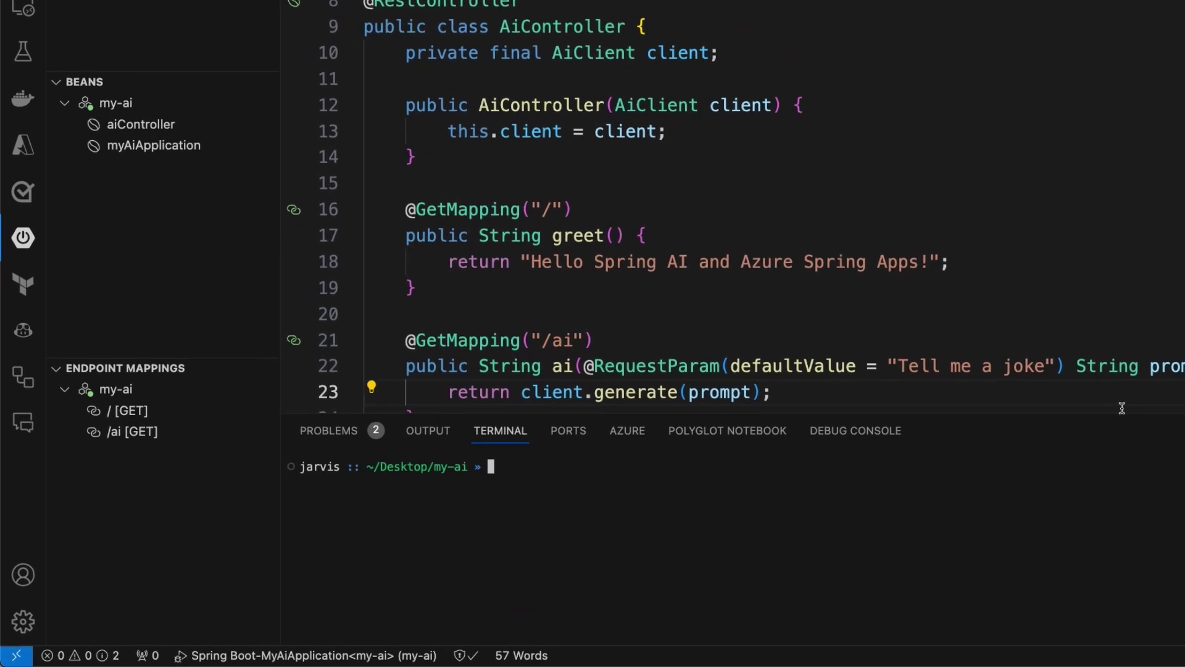
{"action": "type", "text": "htt"}
{"action": "type", "text": "p :8080"}
{"action": "type", "text": "-b"}
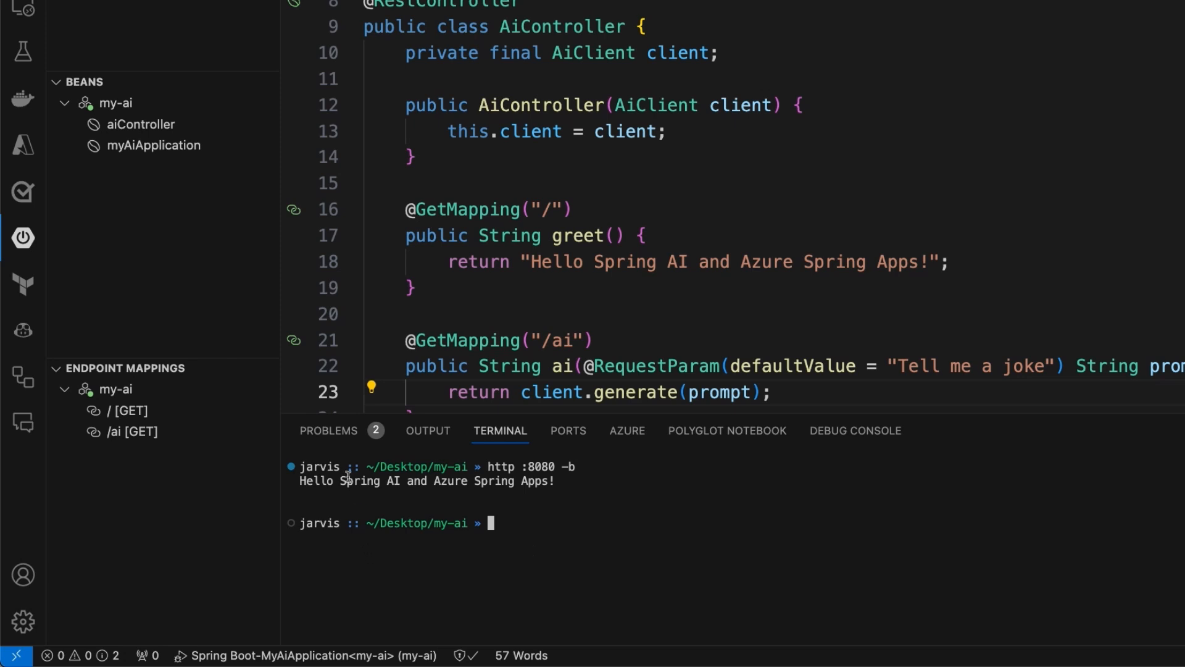
Run http :8080/ai -b so the endpoint returns a joke from Azure OpenAI
{"action": "key", "text": "Up"}
{"action": "key", "text": "Left"}
{"action": "key", "text": "Left"}
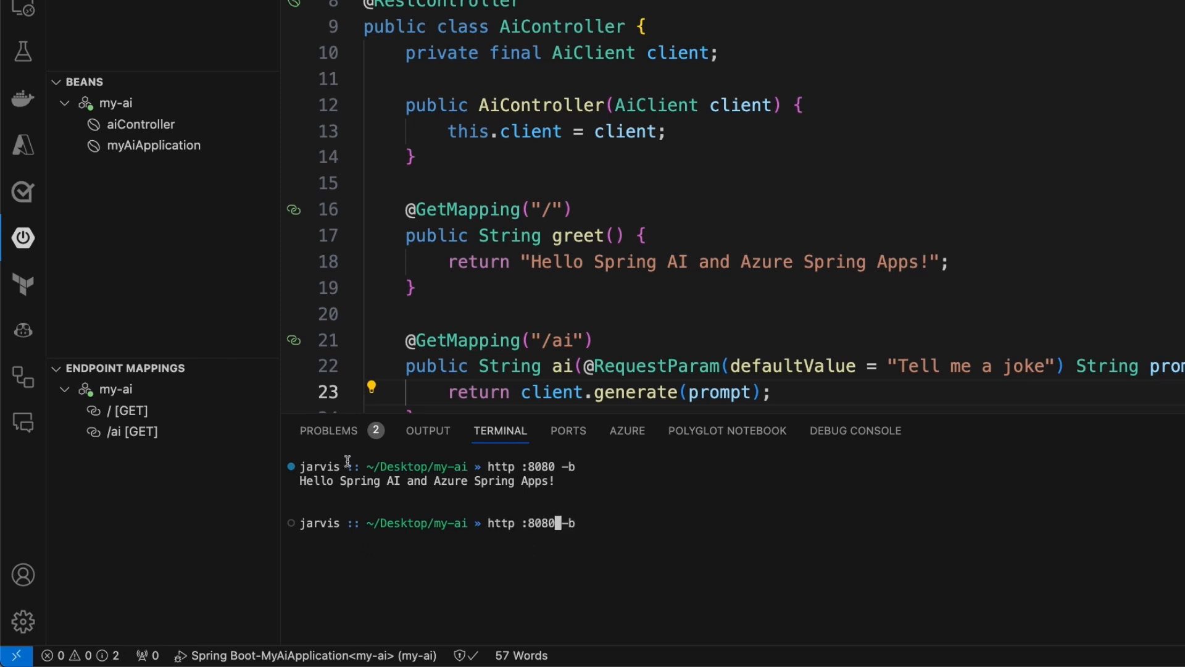
{"action": "type", "text": "/ai"}
{"action": "key", "text": "Return"}
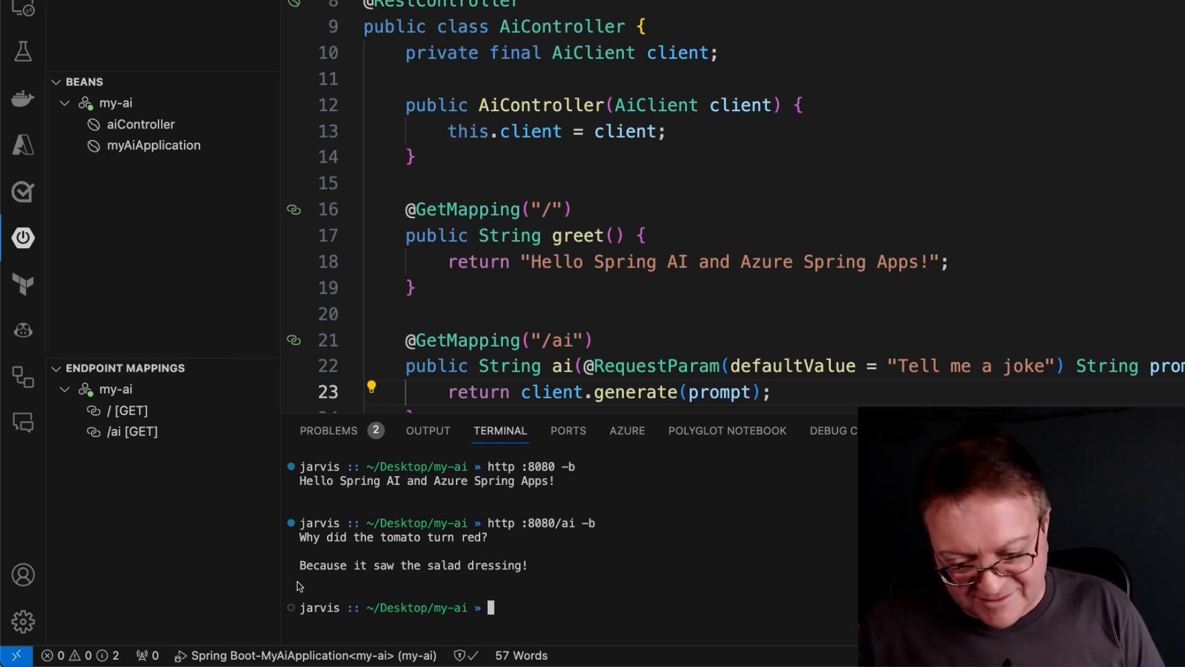
Send the quoted question 'What is the shortest skyscraper in the world?' to /ai without prompt=
{"action": "key", "text": "Up"}
{"action": "key", "text": "Left"}
{"action": "key", "text": "Left"}
{"action": "key", "text": "Left"}
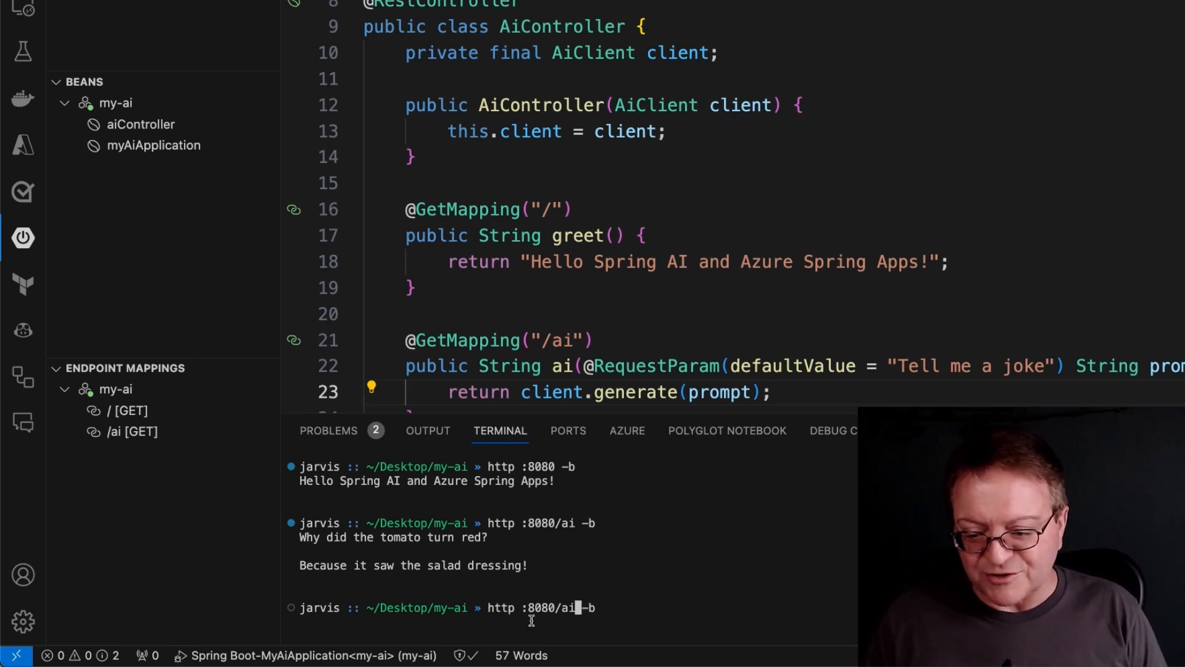
{"action": "type", "text": "?"}
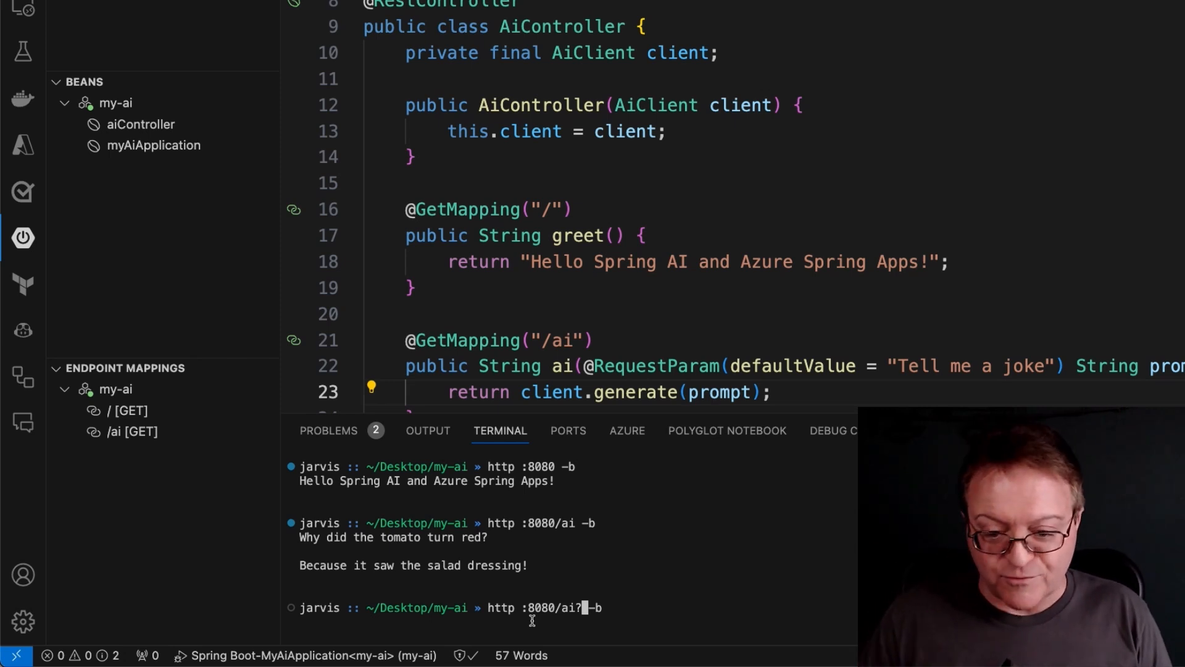
{"action": "type", "text": "What is the s"}
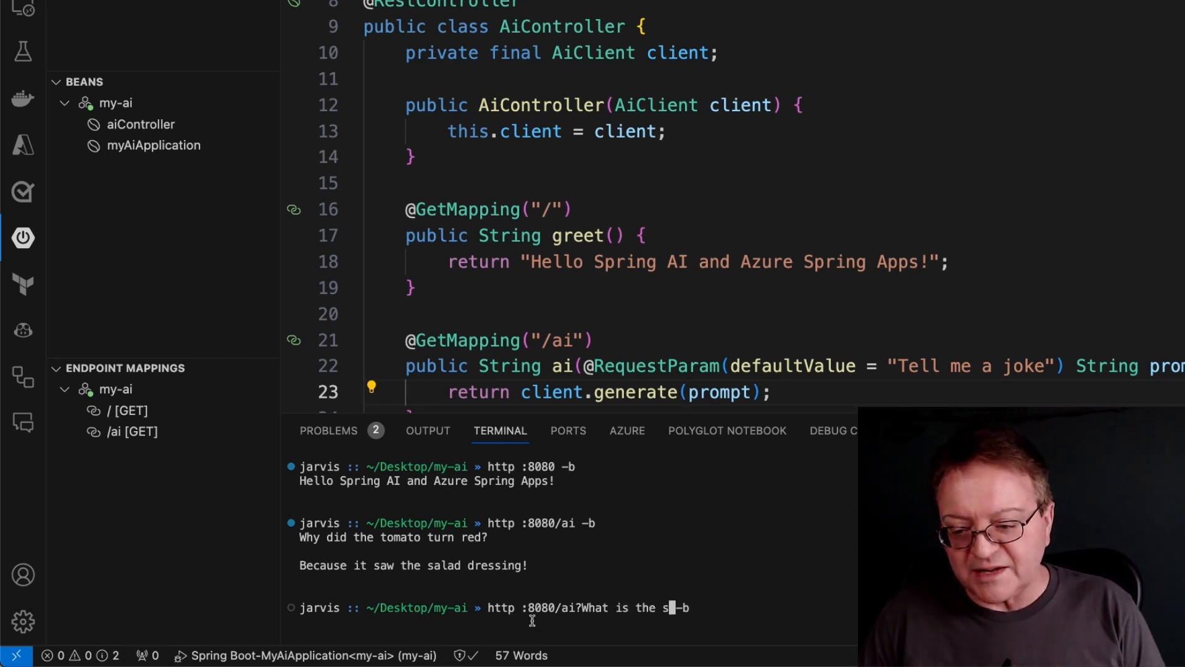
{"action": "type", "text": "horte"}
{"action": "type", "text": "st "}
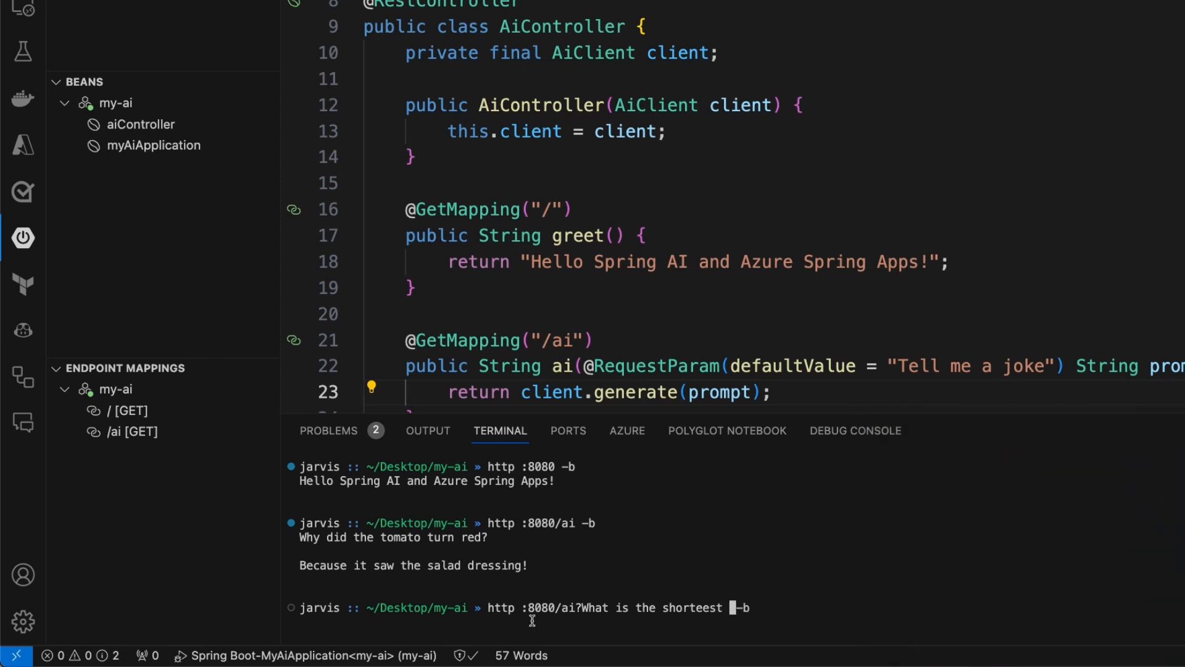
{"action": "type", "text": "skyscraper in t"}
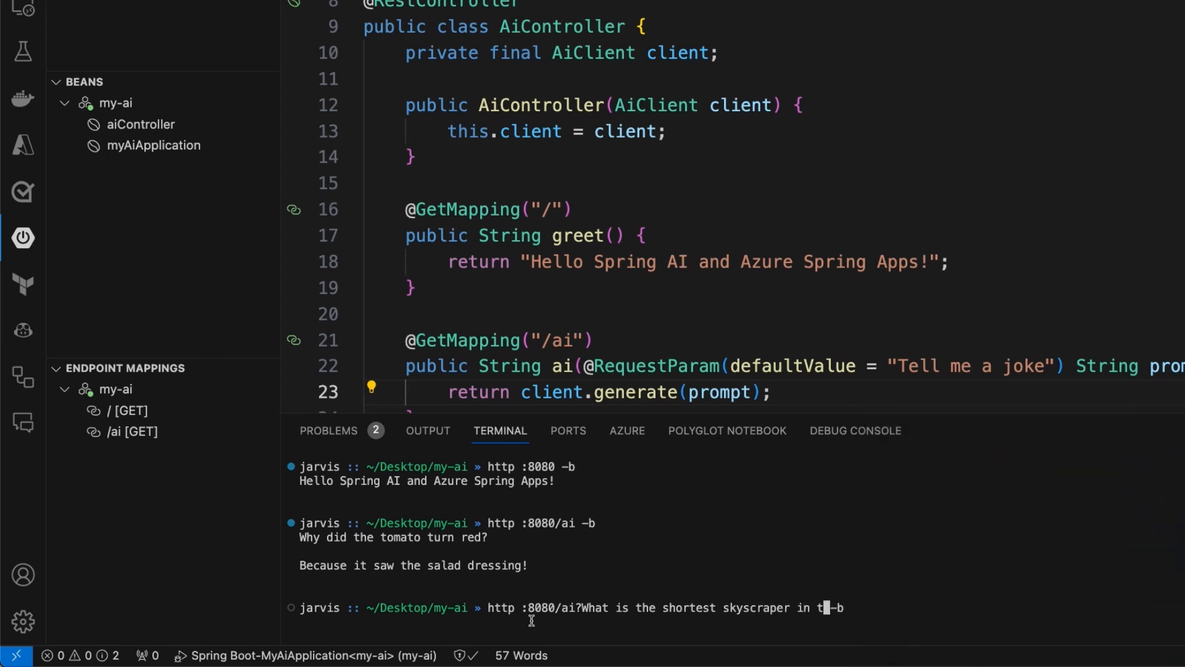
{"action": "type", "text": "he world"}
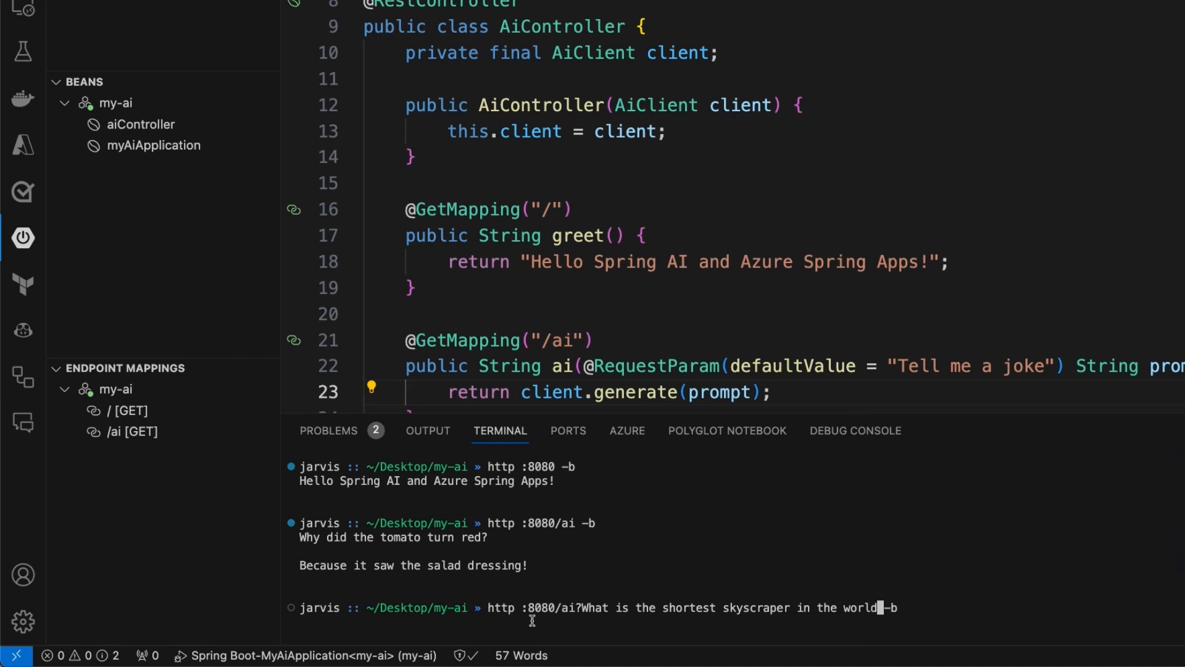
{"action": "type", "text": "?\""}
{"action": "key", "text": "Left"}
{"action": "key", "text": "Left"}
{"action": "key", "text": "Left"}
{"action": "type", "text": "\""}
{"action": "key", "text": "Return"}
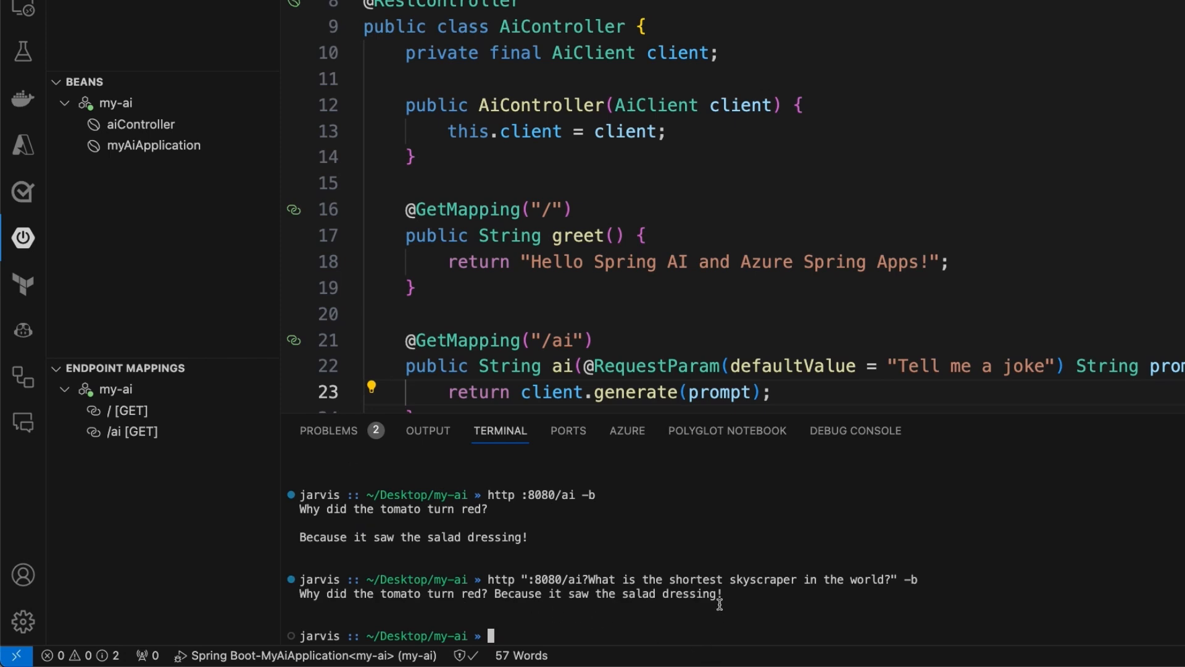
Resend the skyscraper question to /ai as the prompt= parameter
{"action": "key", "text": "Up"}
{"action": "key", "text": "Left"}
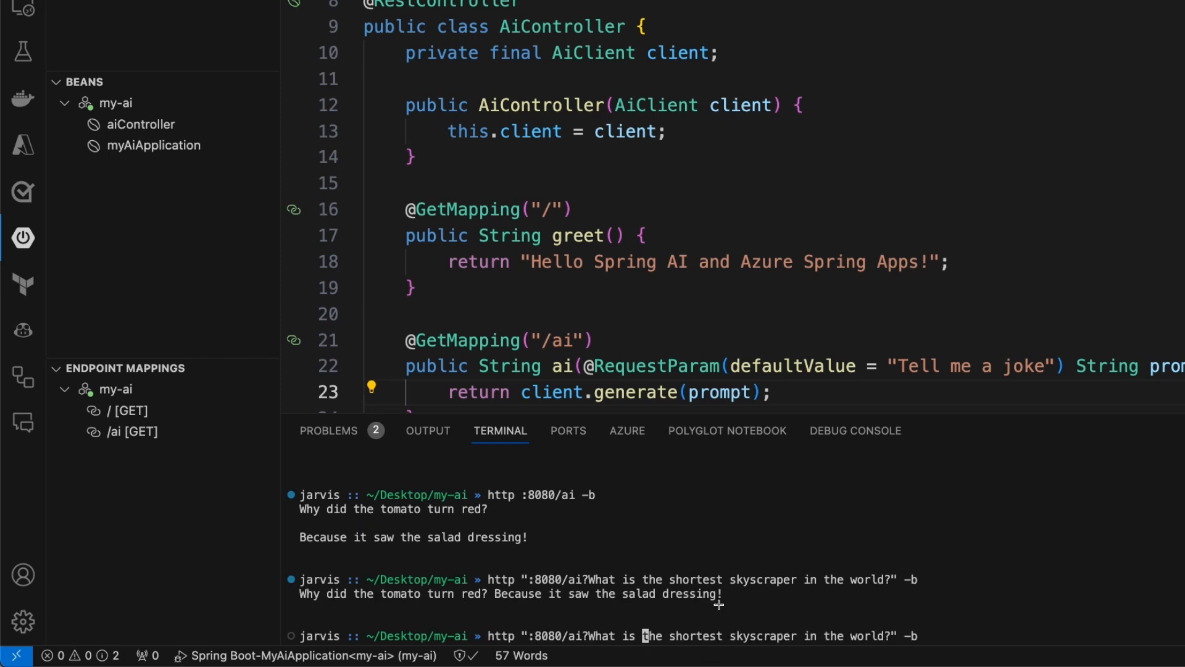
{"action": "key", "text": "Left"}
{"action": "key", "text": "Left"}
{"action": "key", "text": "Left"}
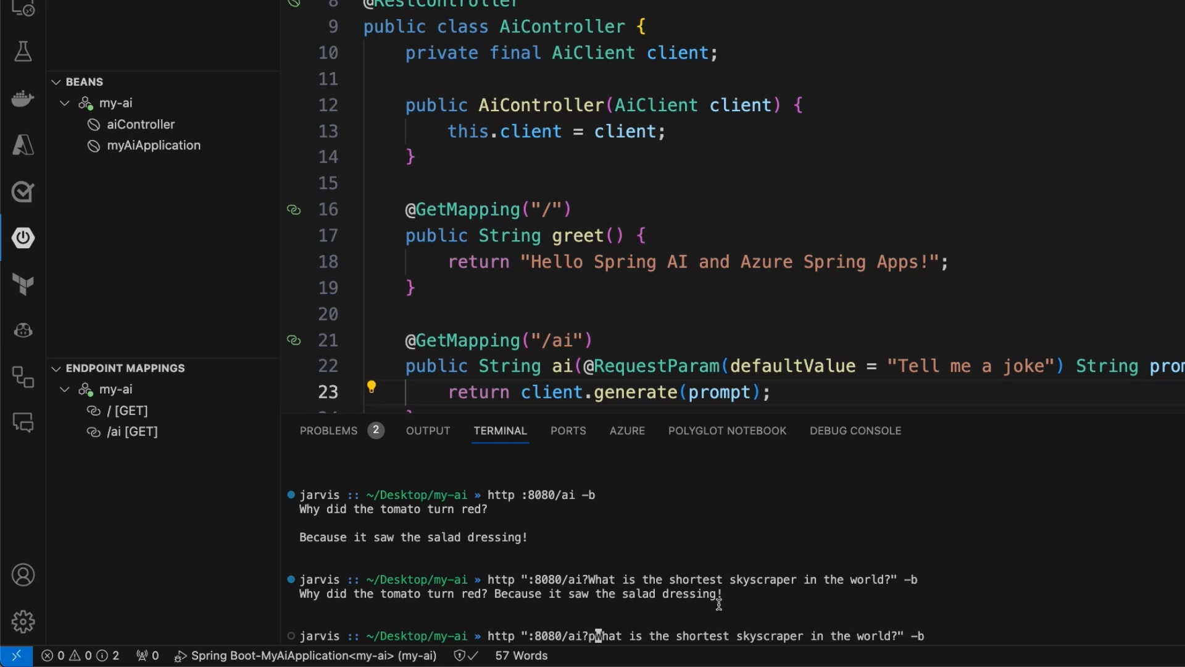
{"action": "type", "text": "prompt="}
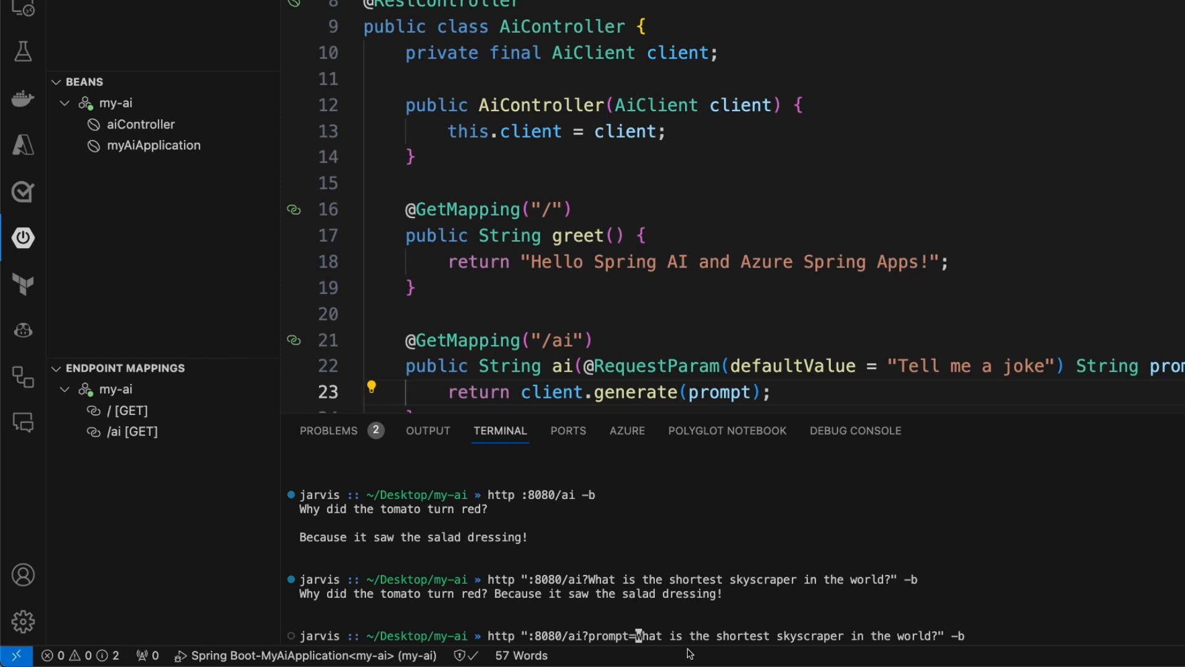
{"action": "key", "text": "Return"}
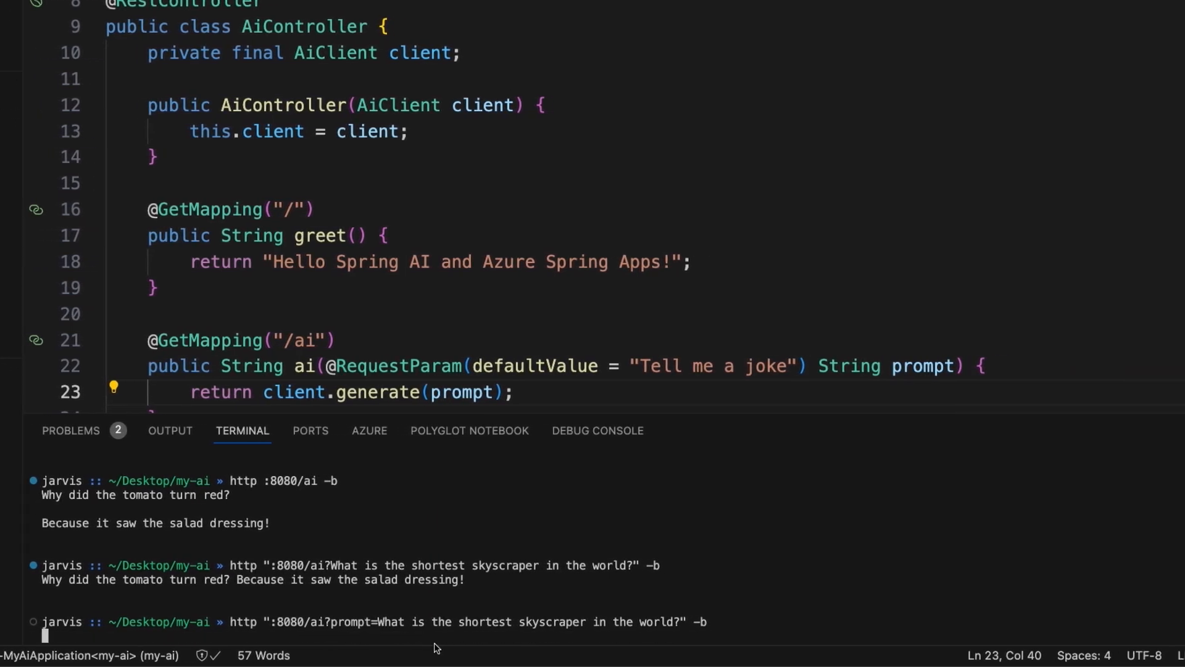